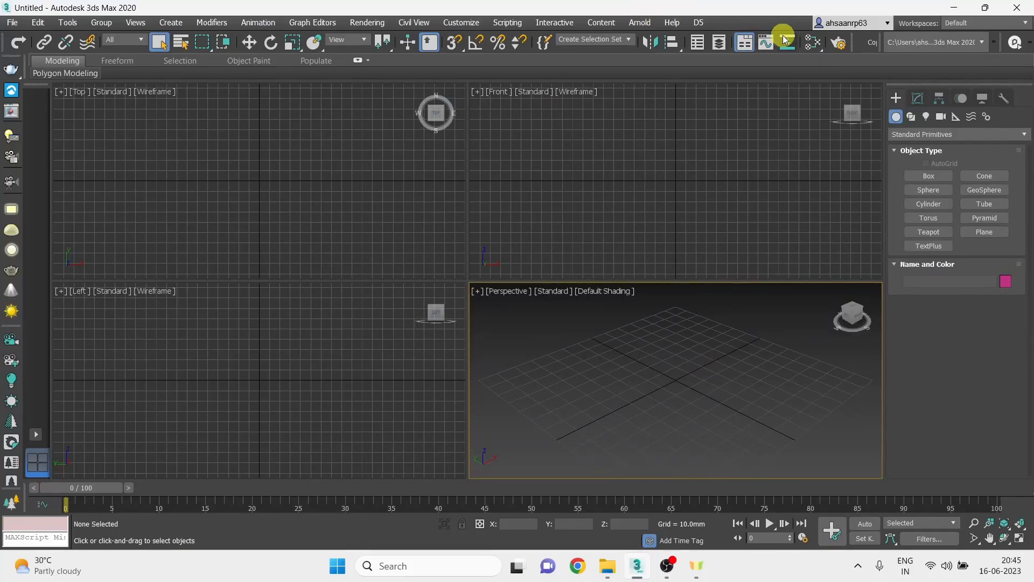
Step: Open the Slate Material Editor and add a V-Ray VRayMtl material node to View1
left_click(813, 44)
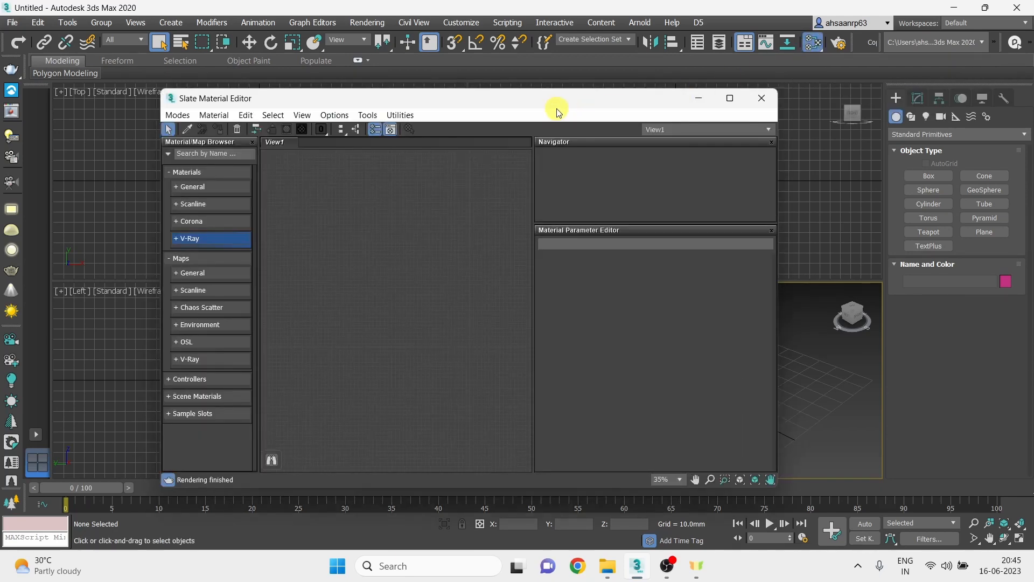
left_click_drag(558, 109, 630, 94)
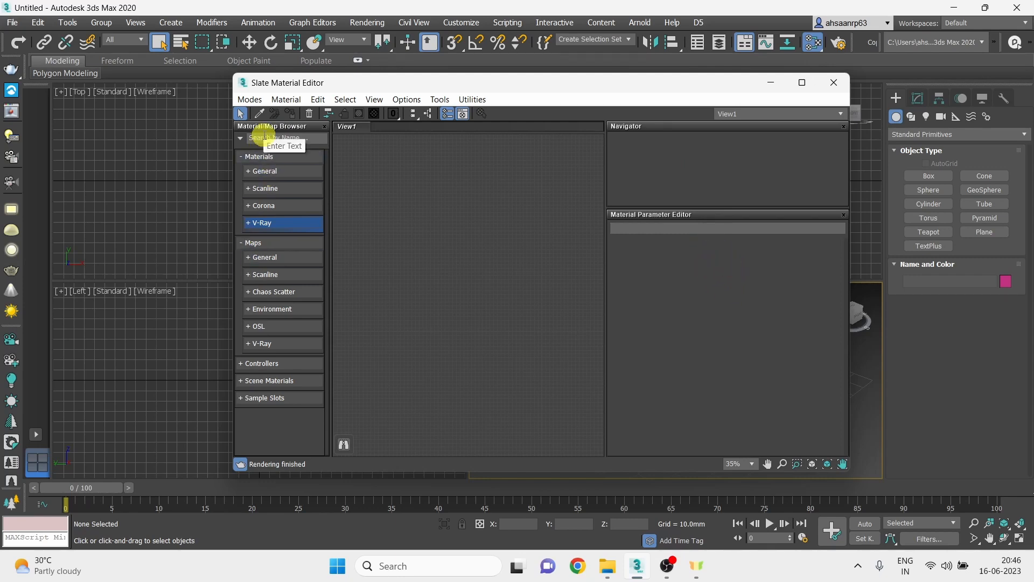
left_click(256, 223)
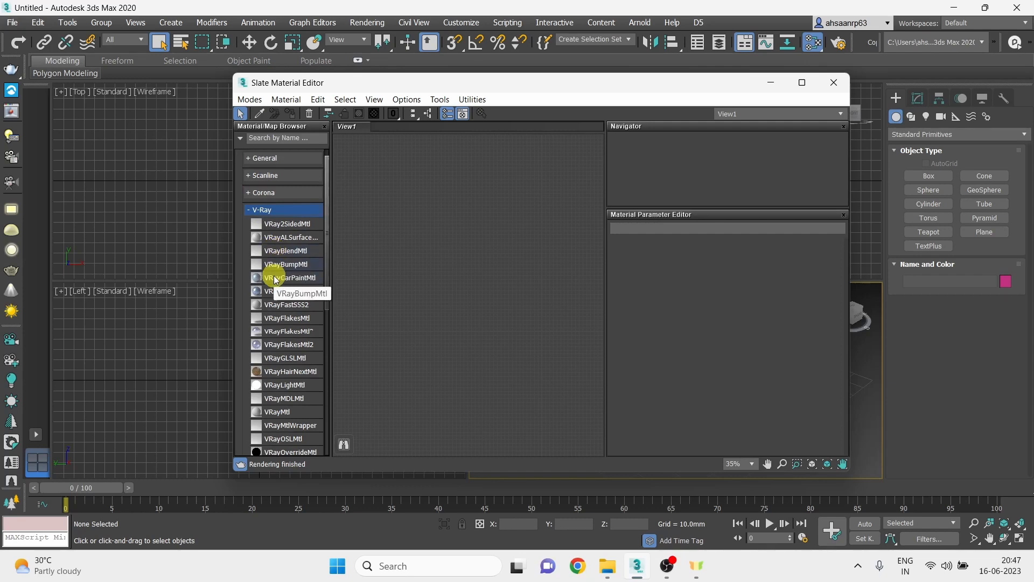
scroll(275, 280, "down", 3)
scroll(280, 285, "down", 3)
scroll(280, 286, "up", 1)
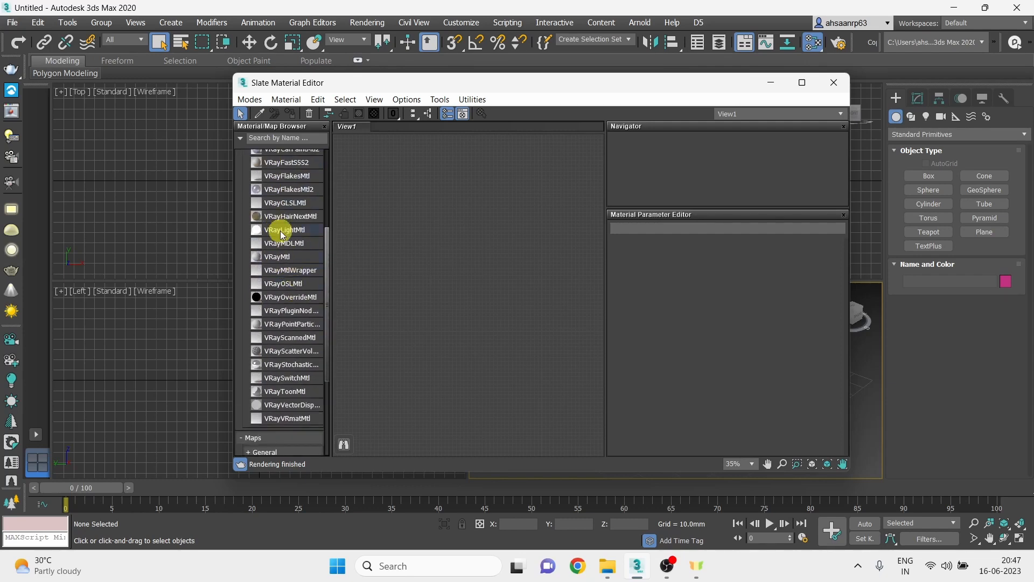
scroll(294, 250, "up", 2)
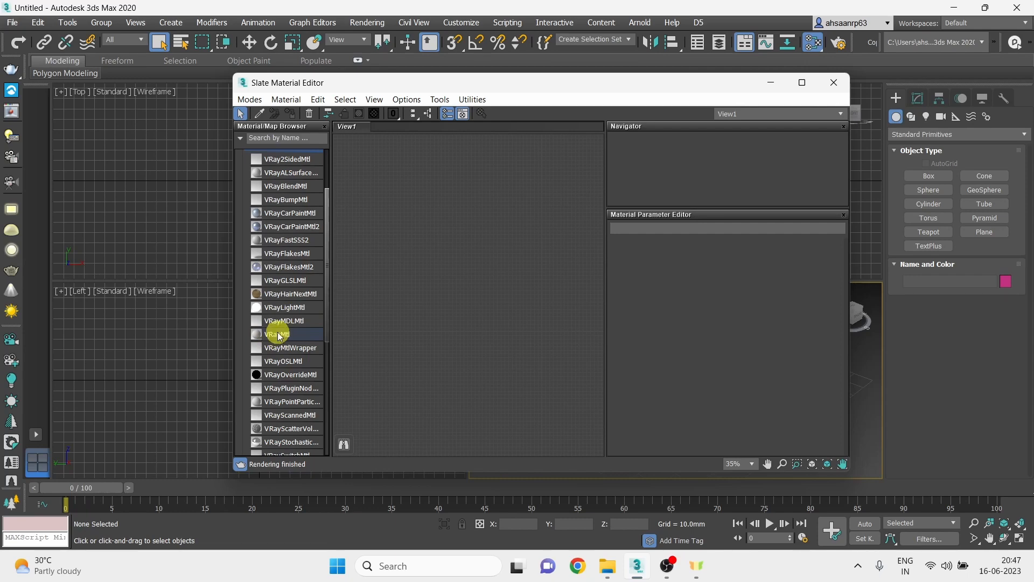
left_click_drag(275, 335, 440, 268)
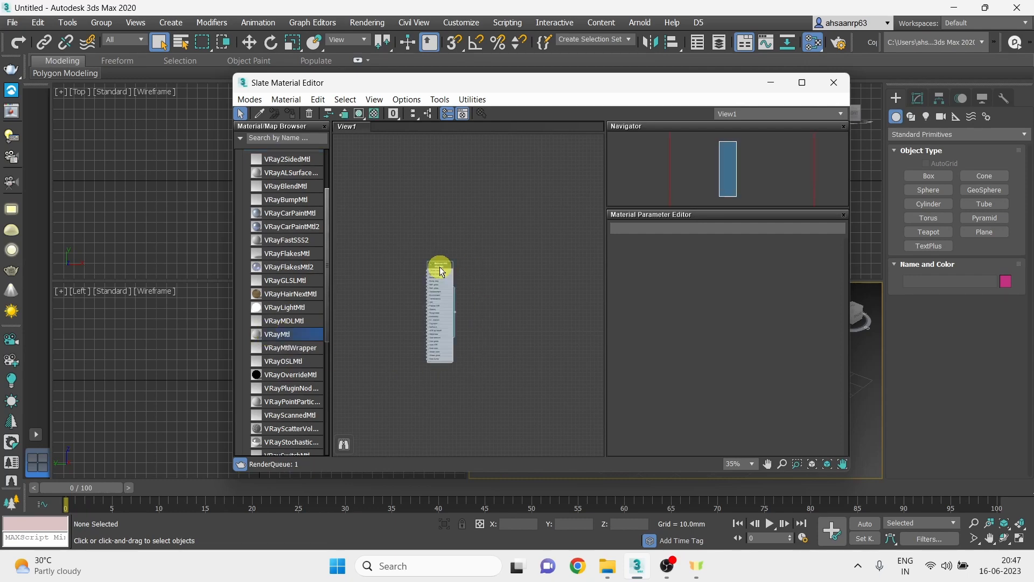
scroll(408, 335, "up", 8)
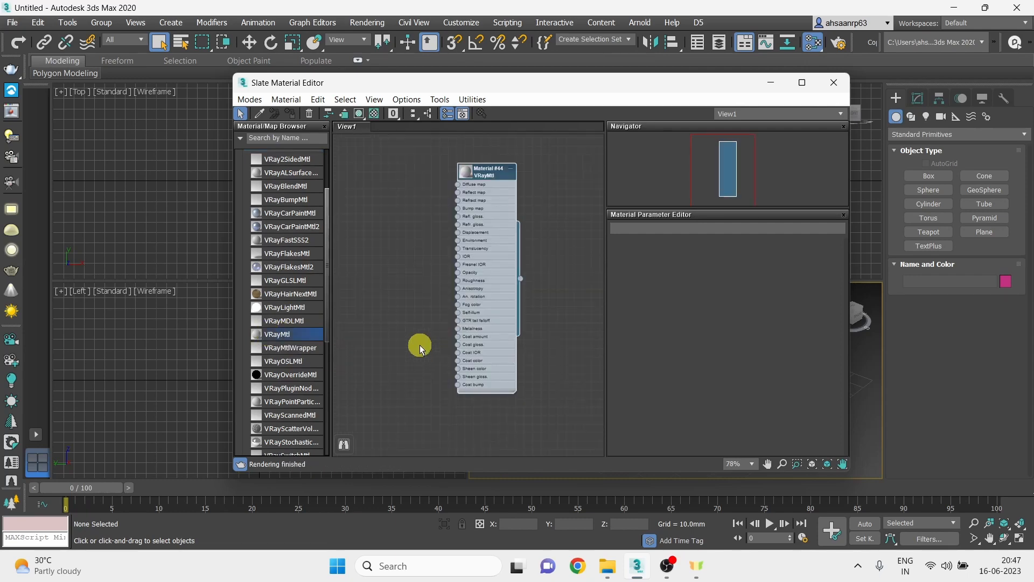
scroll(375, 329, "down", 4)
scroll(457, 324, "up", 3)
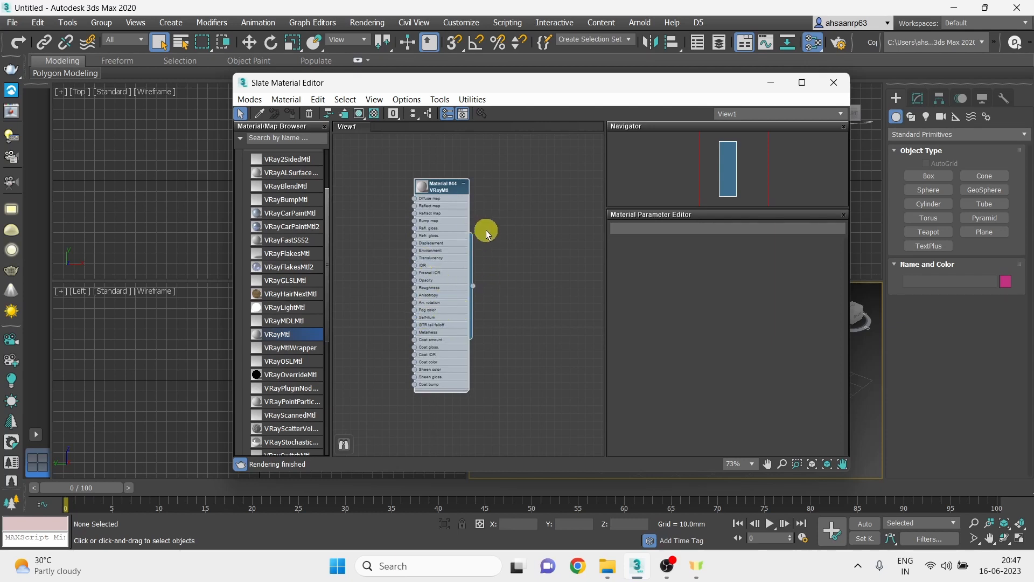
Step: Add a second VRayMtl material node beside the first one and delete it again
right_click(512, 217)
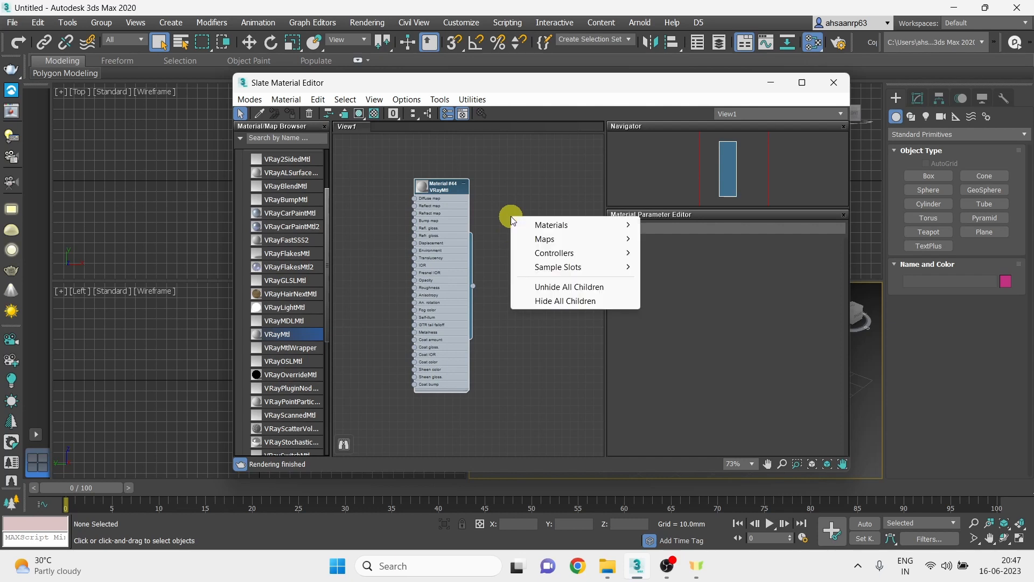
mouse_move(541, 225)
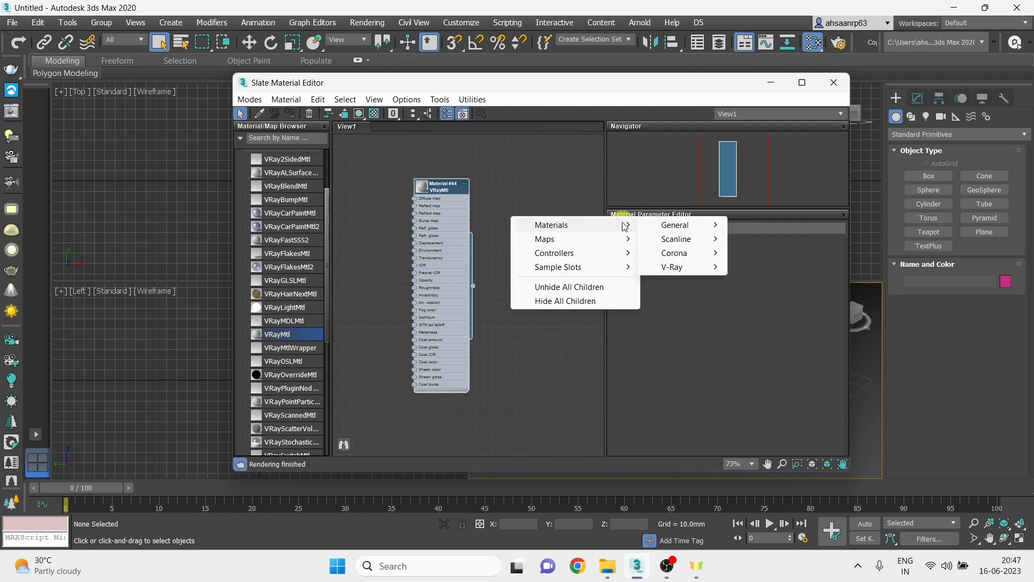
mouse_move(673, 233)
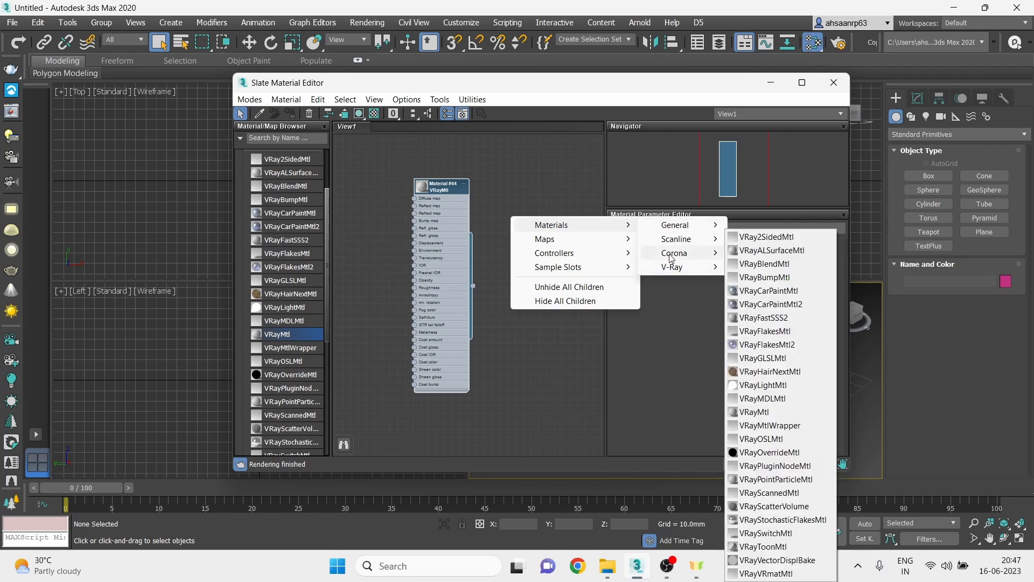
mouse_move(667, 270)
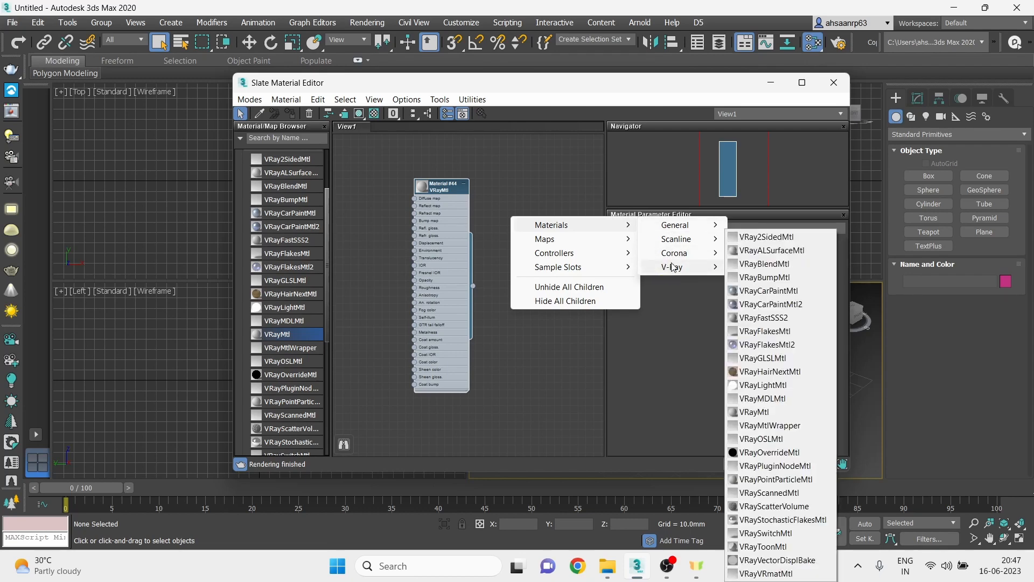
left_click(757, 411)
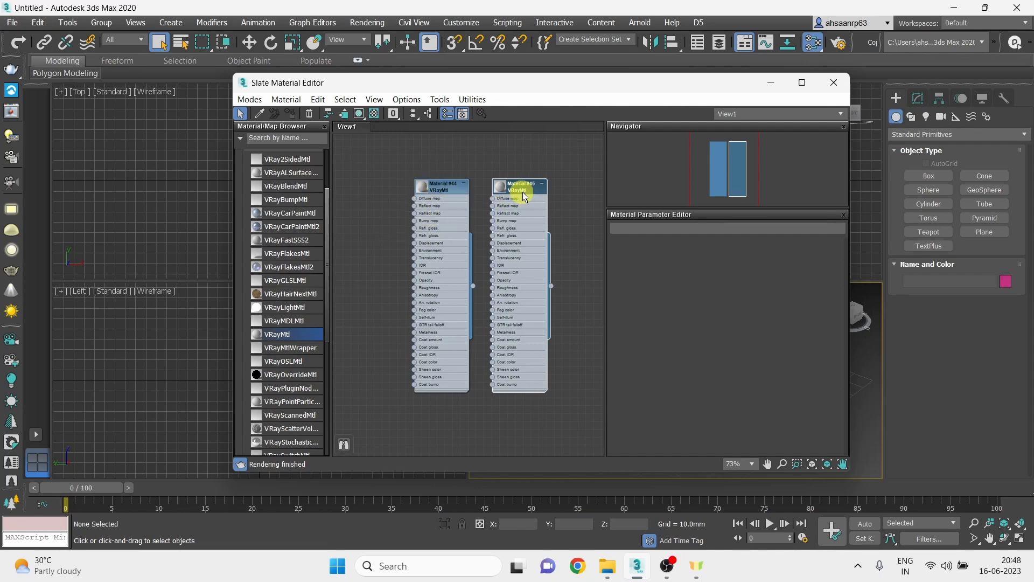
left_click_drag(523, 192, 528, 201)
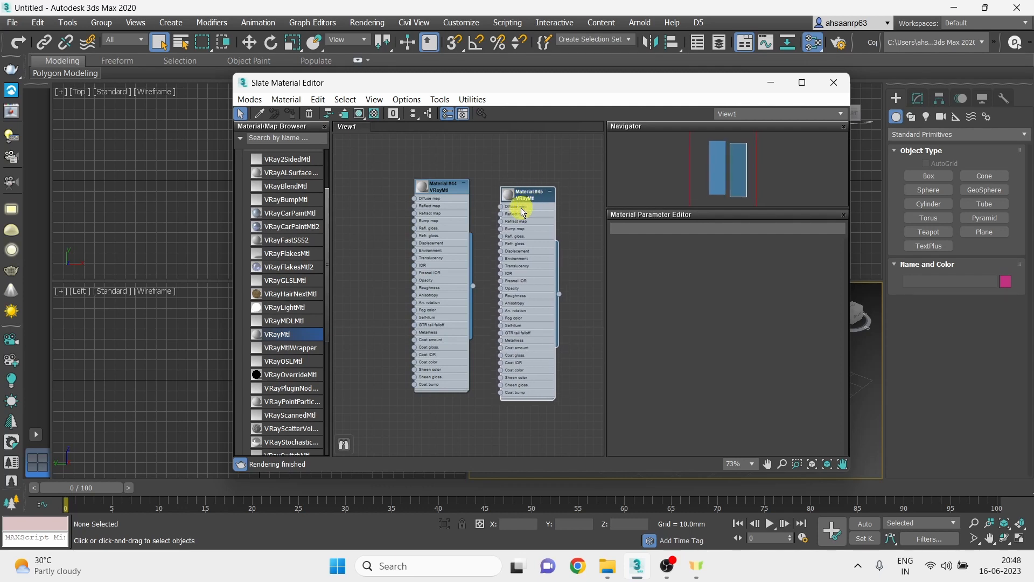
key("Delete")
Step: Open the parameters of the remaining VRayMtl node in the Material Parameter Editor
scroll(500, 205, "up", 1)
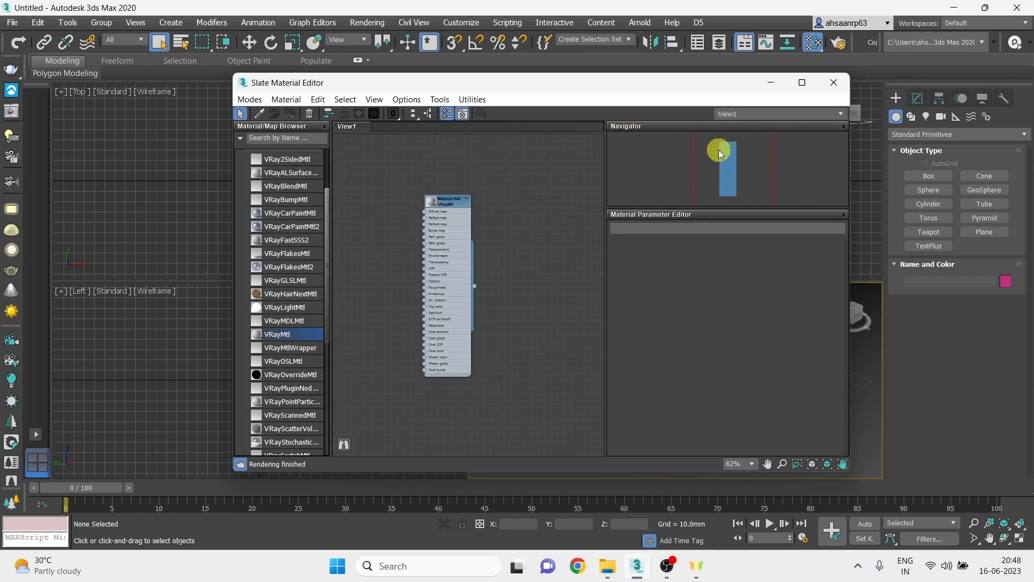
scroll(732, 159, "up", 2)
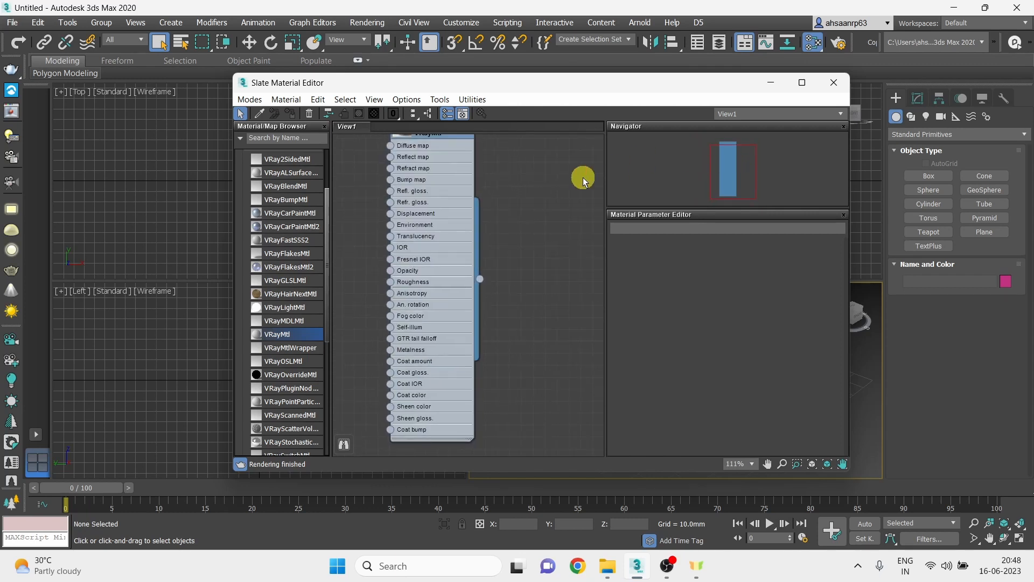
scroll(442, 283, "up", 2)
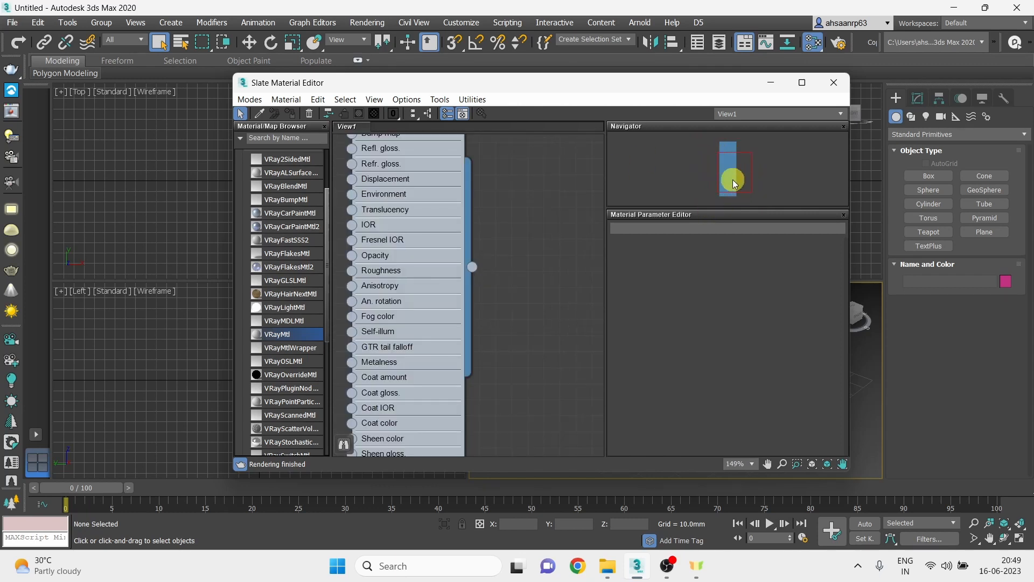
middle_click_drag(467, 204, 532, 262)
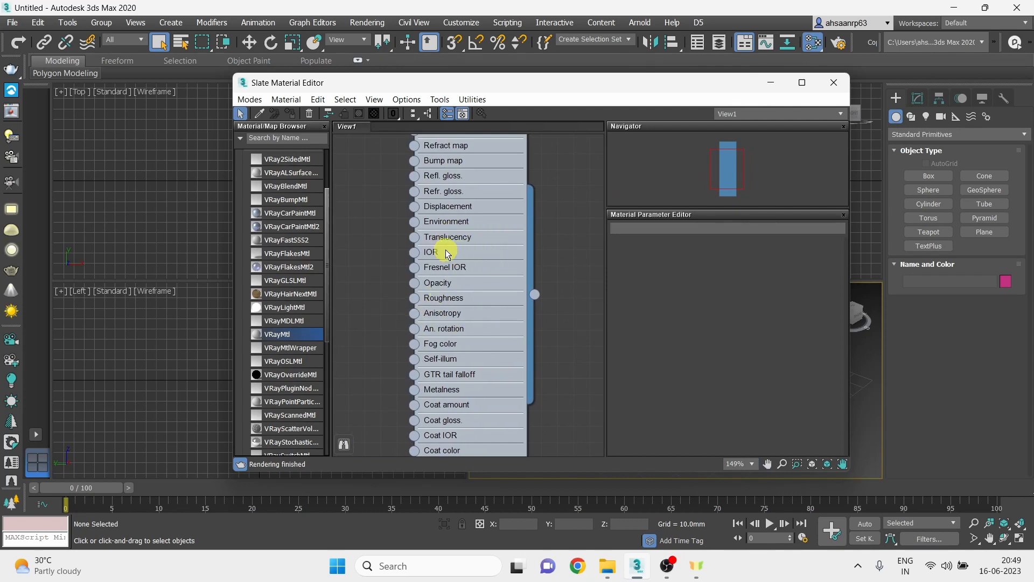
scroll(422, 263, "down", 2)
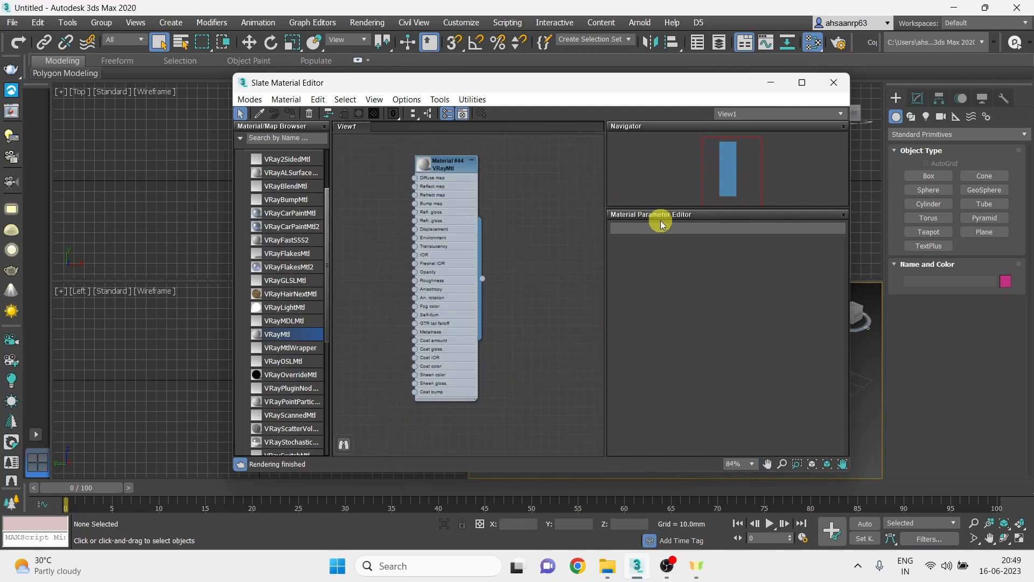
scroll(425, 166, "up", 1)
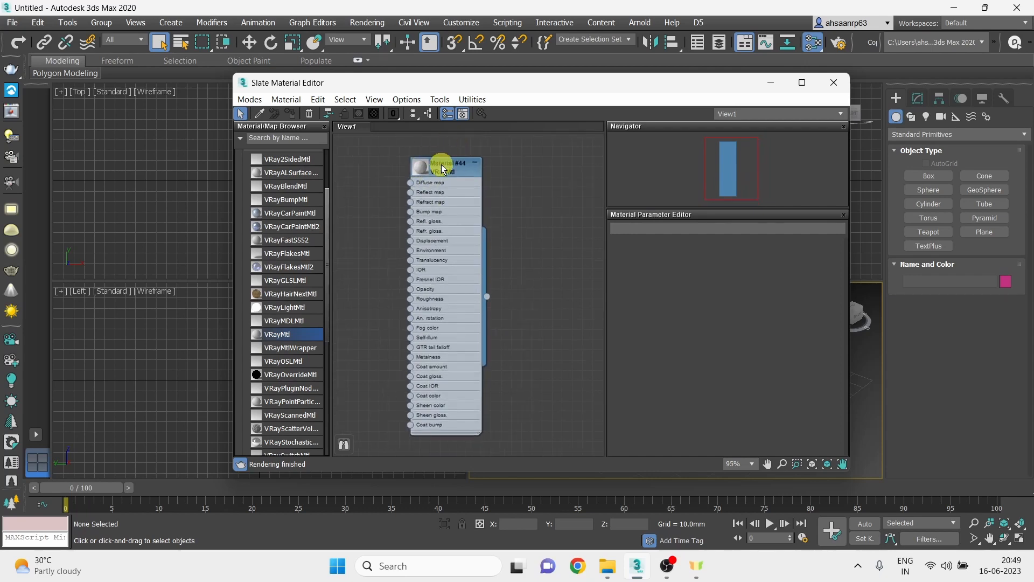
double_click(444, 168)
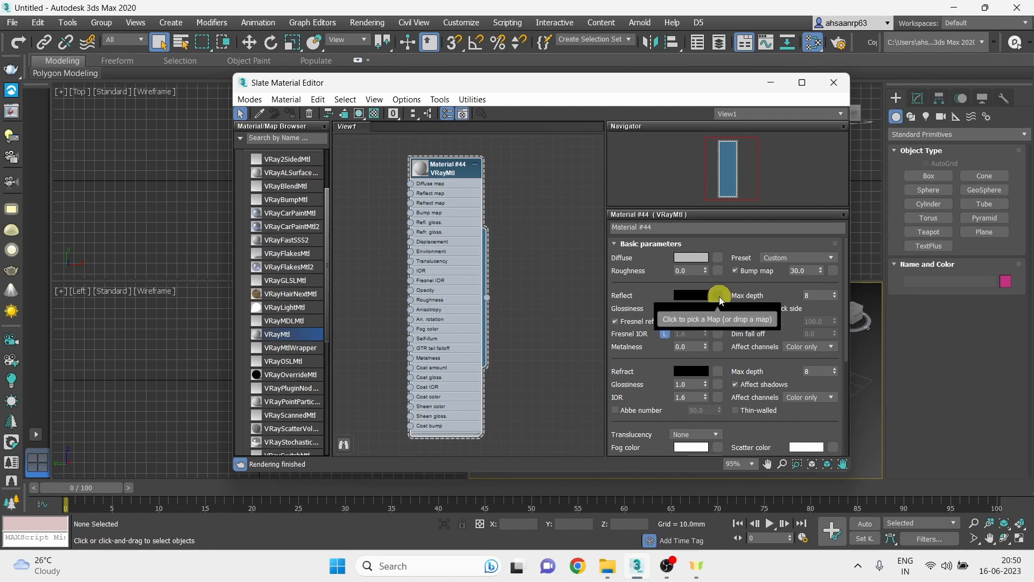
Step: Create a box in the Perspective view and assign the VRayMtl material to it
left_click_drag(565, 90, 325, 80)
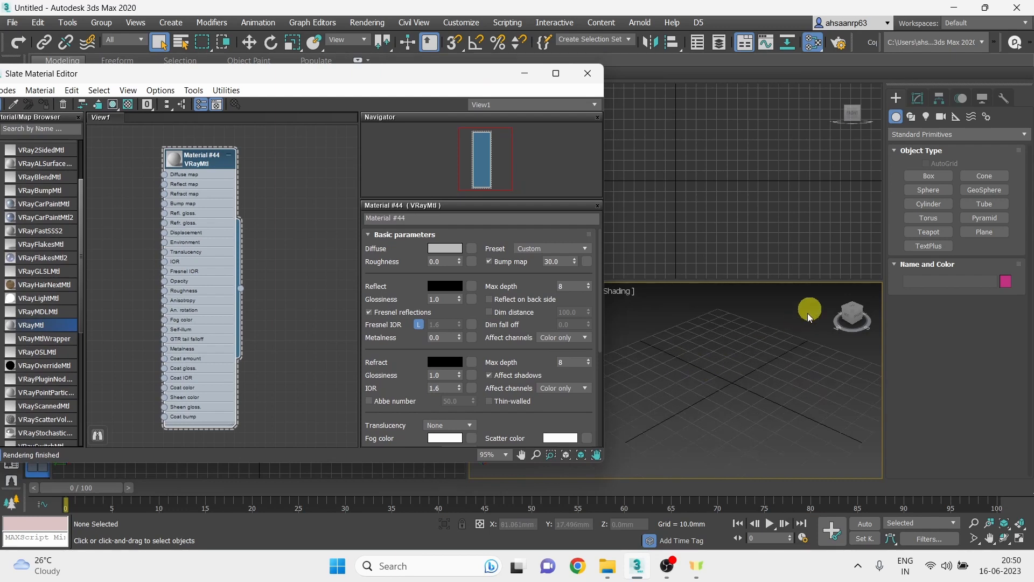
left_click(925, 176)
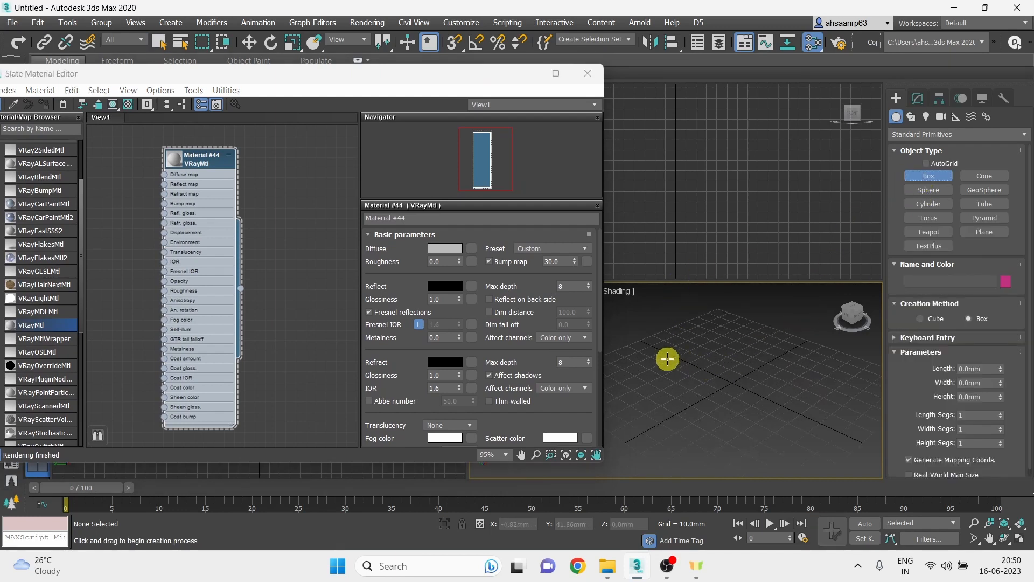
left_click_drag(668, 358, 722, 451)
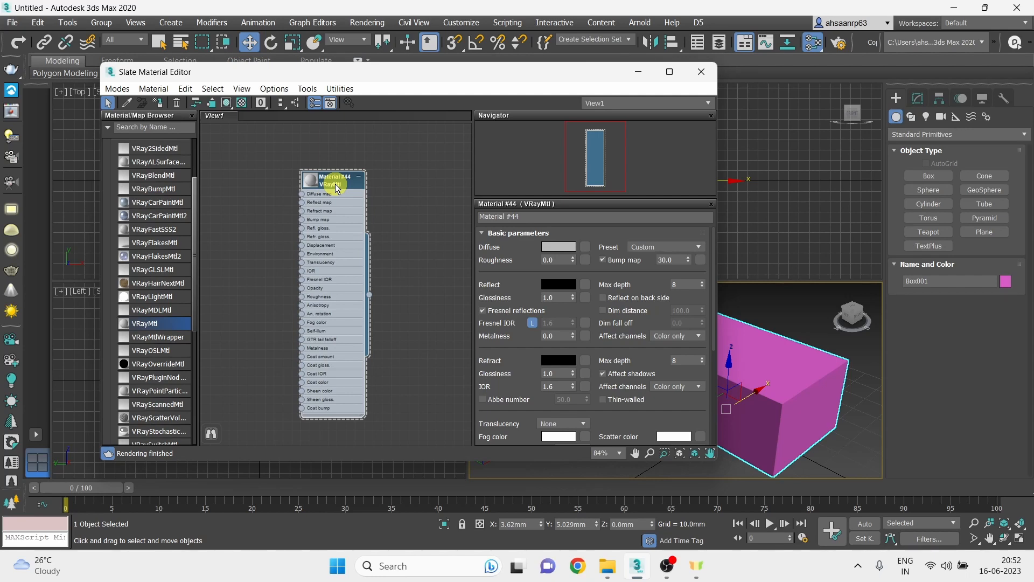
left_click(158, 107)
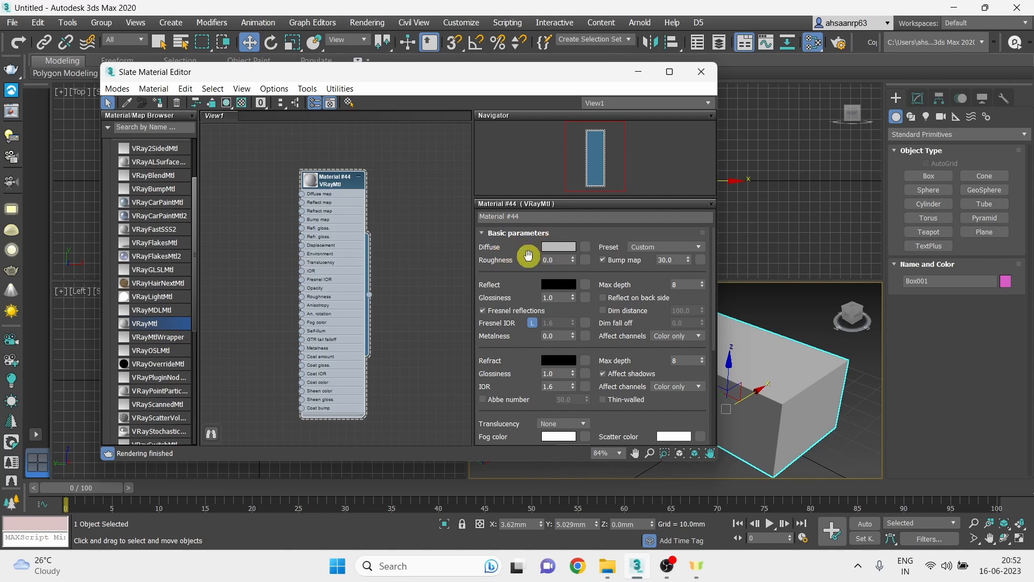
Step: Enlarge the preview sphere on the VRayMtl node so the material can be judged up close
left_click(311, 183)
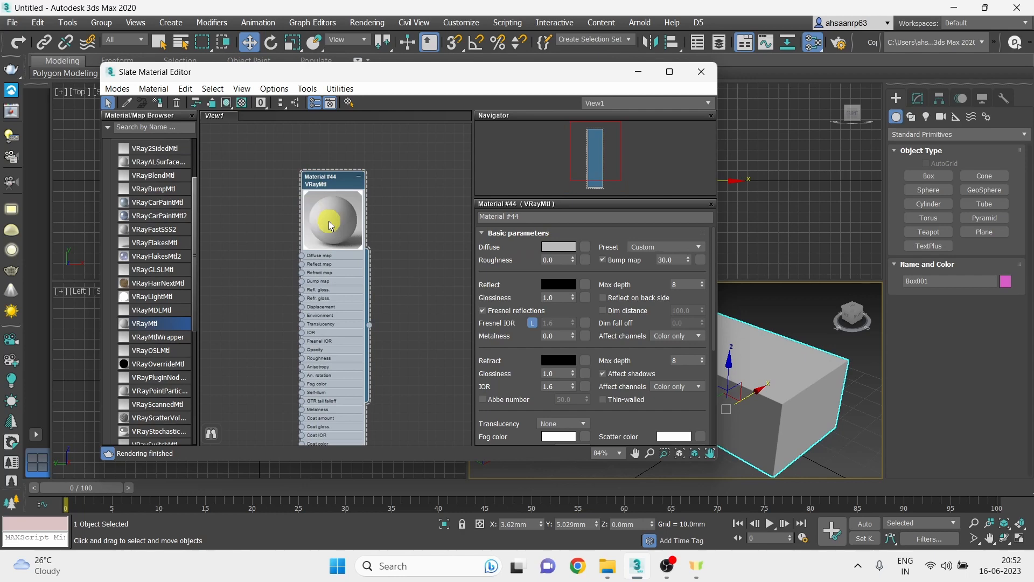
scroll(332, 213, "up", 8)
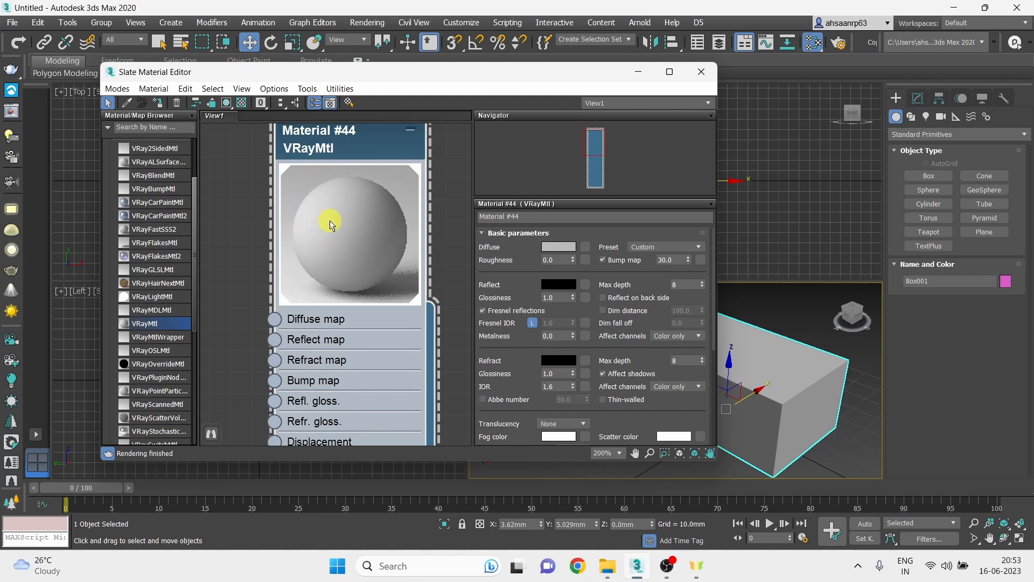
left_click_drag(330, 221, 336, 228)
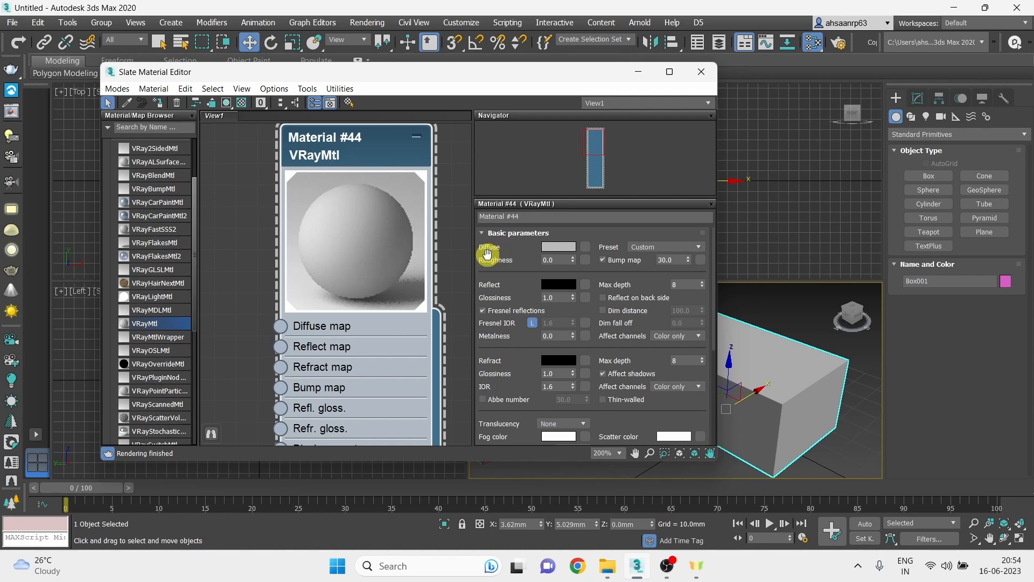
Step: Set the material's diffuse colour to a light green with RGB 111, 224, 85
left_click(560, 253)
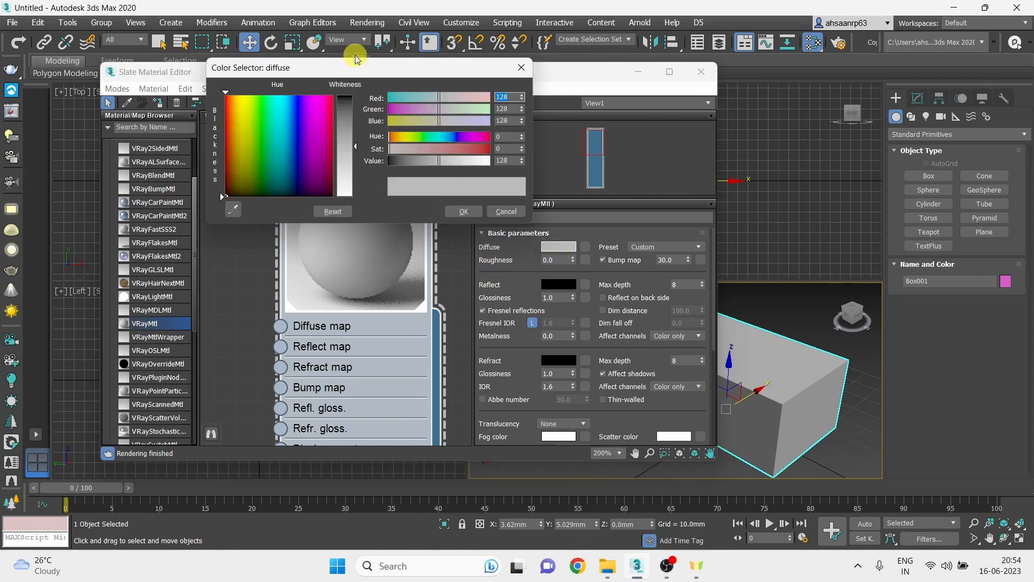
left_click_drag(360, 73, 397, 91)
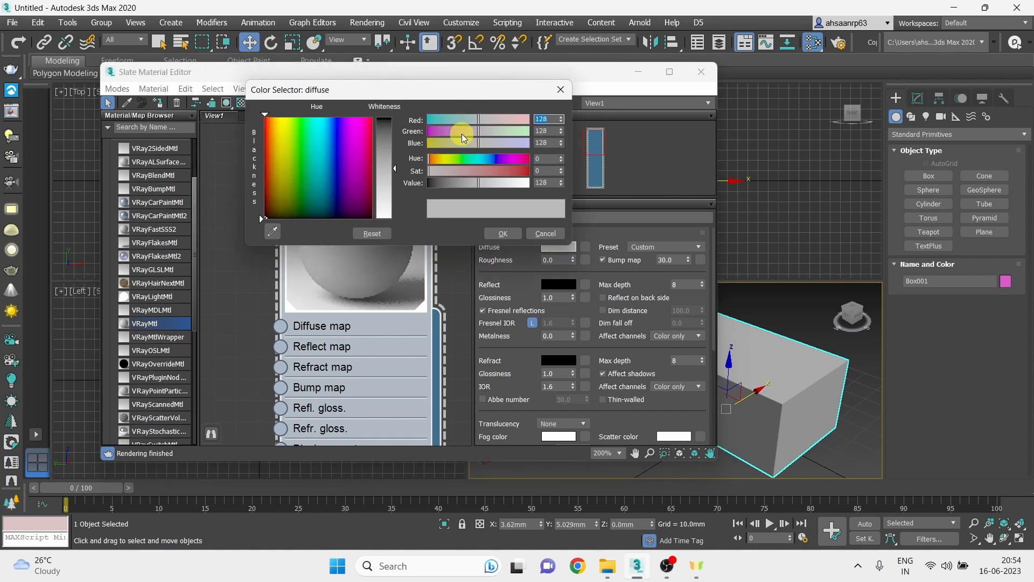
left_click_drag(395, 168, 396, 152)
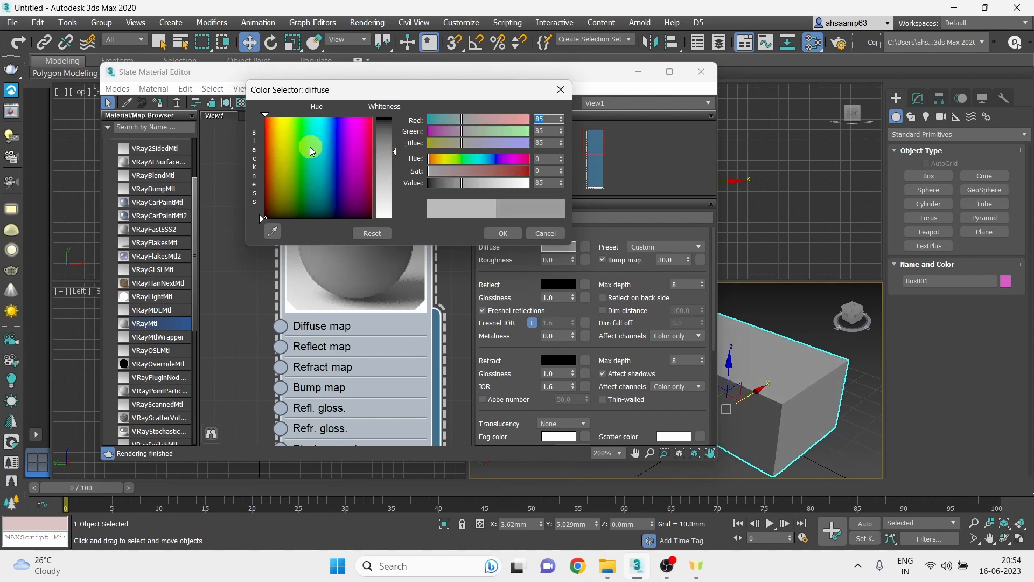
mouse_move(309, 146)
left_mouse_down()
mouse_move(274, 147)
mouse_move(288, 155)
left_mouse_up()
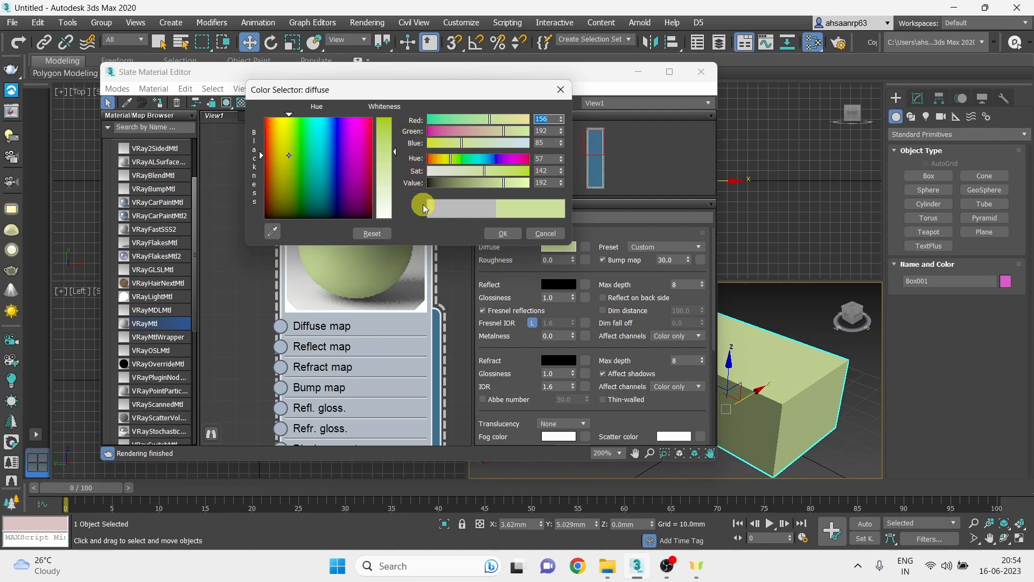
left_click_drag(291, 141, 287, 132)
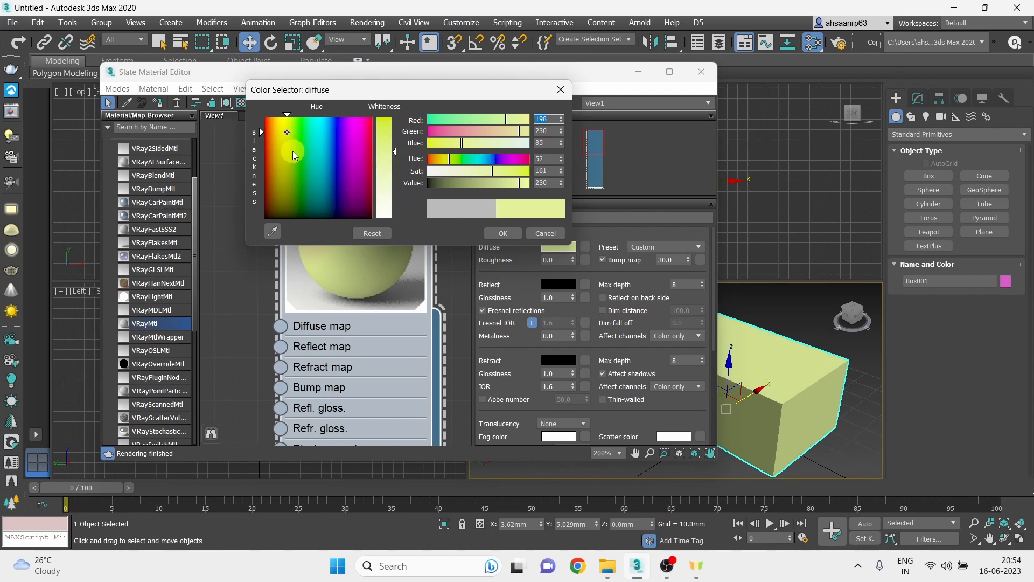
left_click(303, 133)
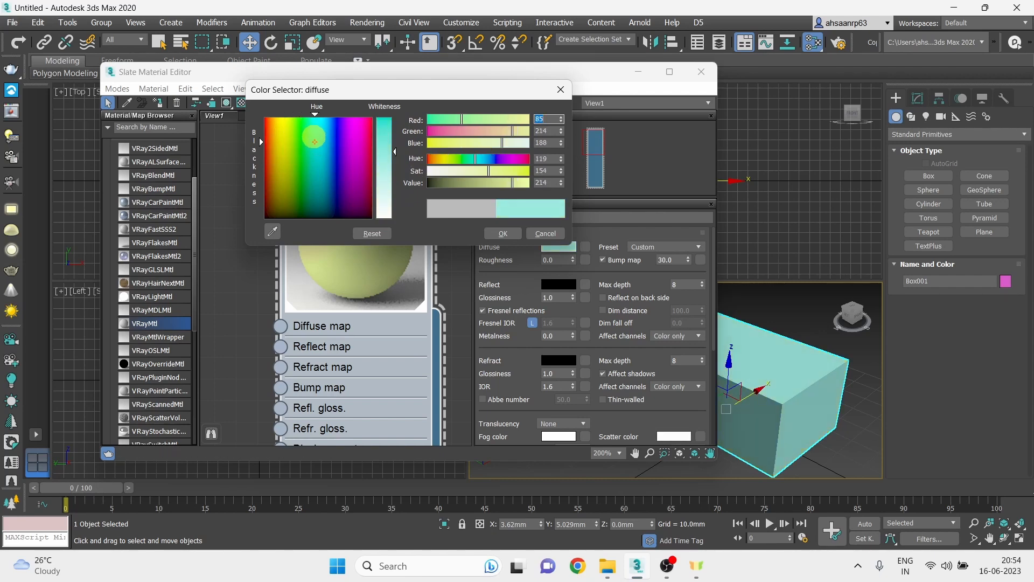
left_click(297, 137)
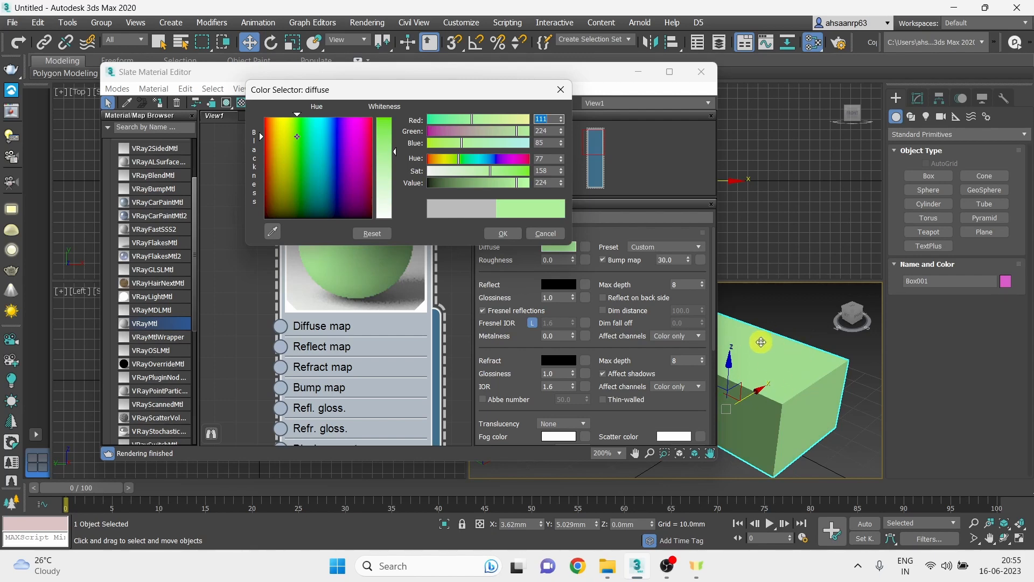
left_click(493, 233)
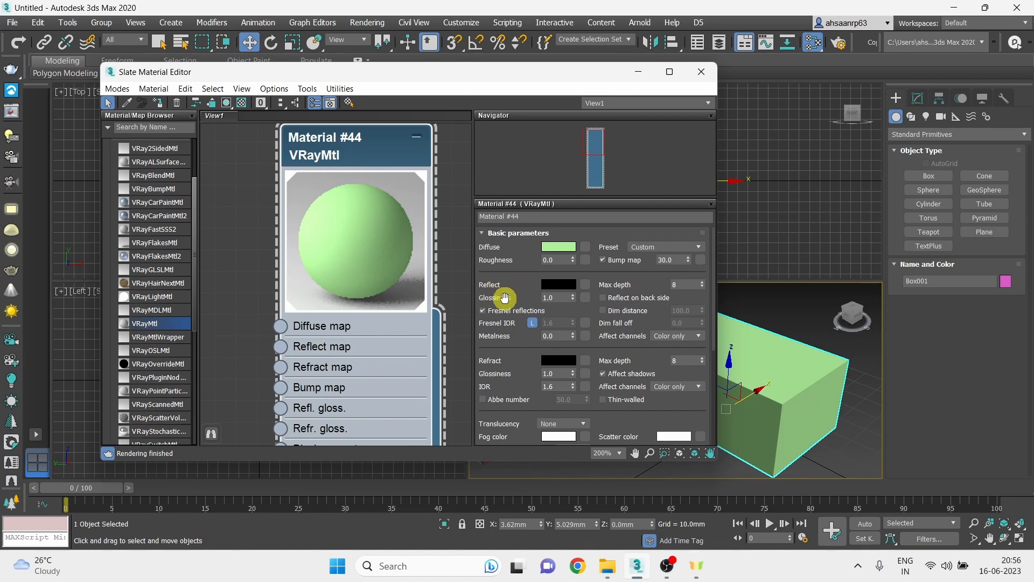
Step: Try black and white as the material's reflect colour and settle on a mid grey with RGB 123, 123, 123
left_click(559, 284)
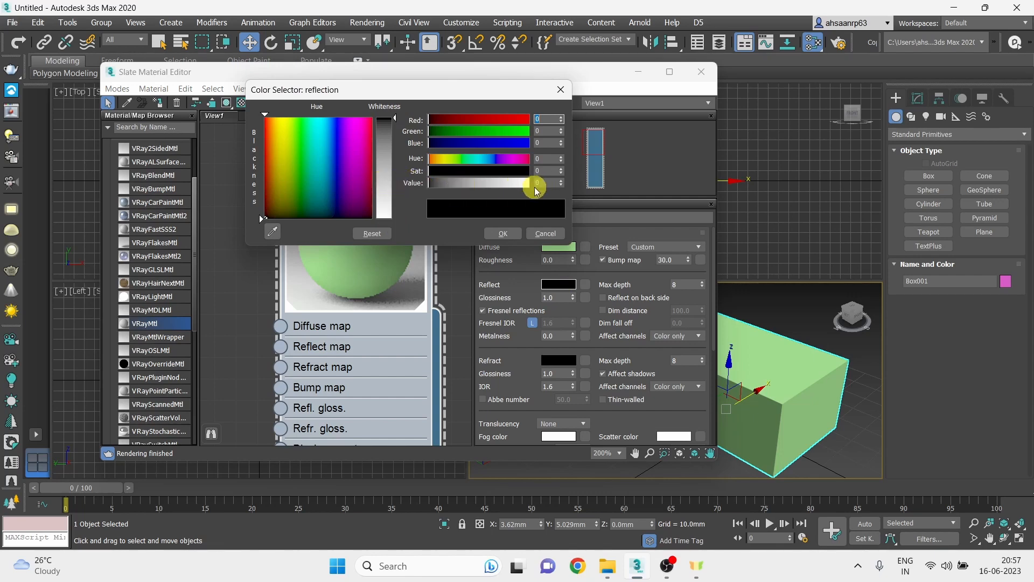
left_click(395, 121)
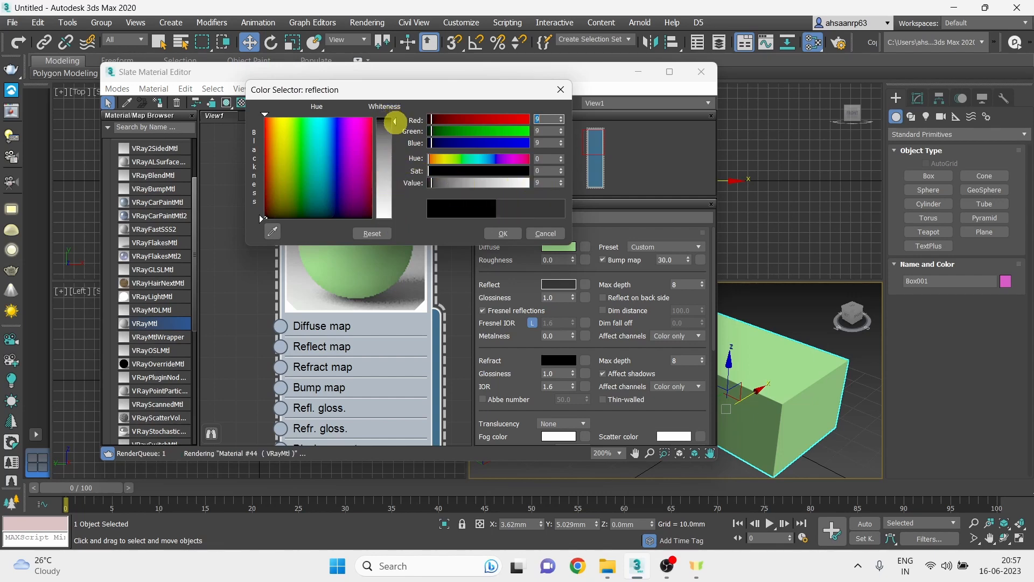
mouse_move(394, 122)
left_mouse_down()
mouse_move(397, 157)
mouse_move(396, 115)
left_mouse_up()
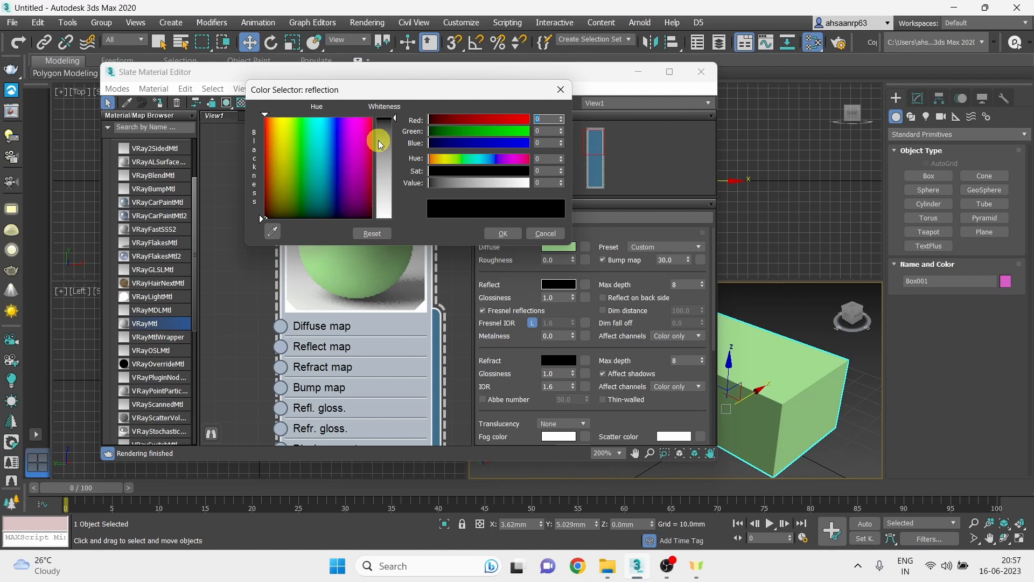
left_click_drag(388, 143, 397, 218)
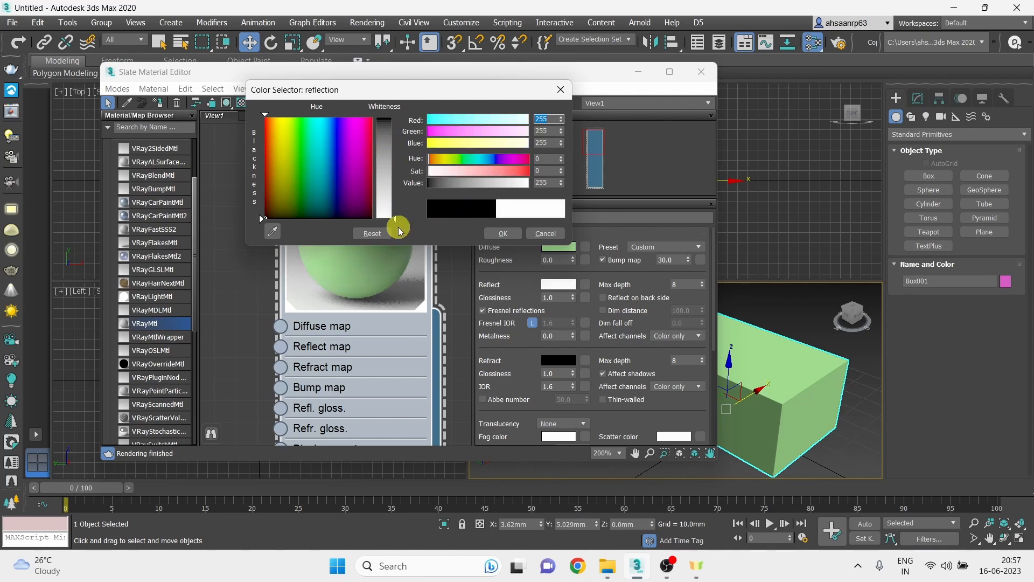
left_click_drag(399, 231, 383, 168)
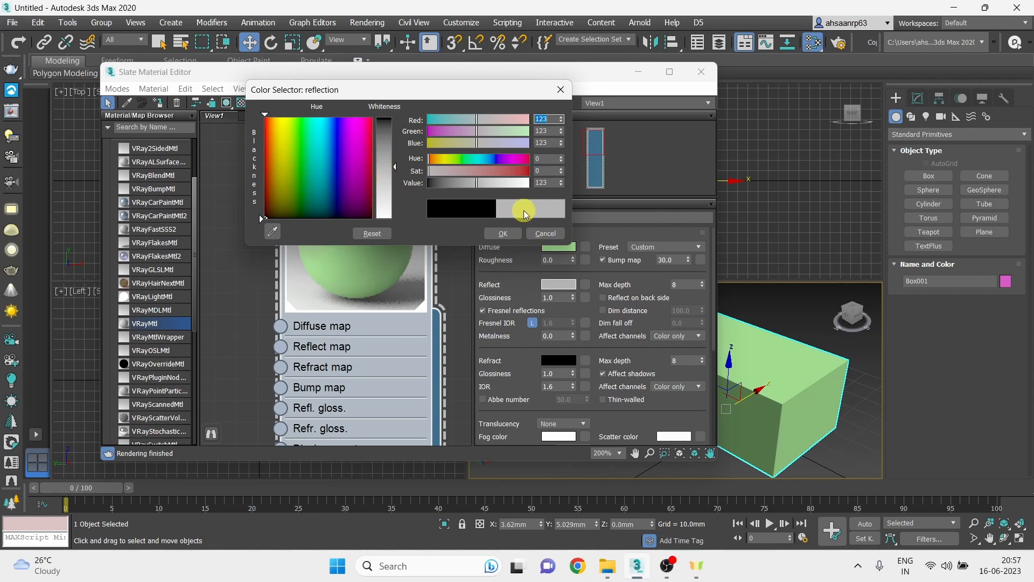
left_click(504, 233)
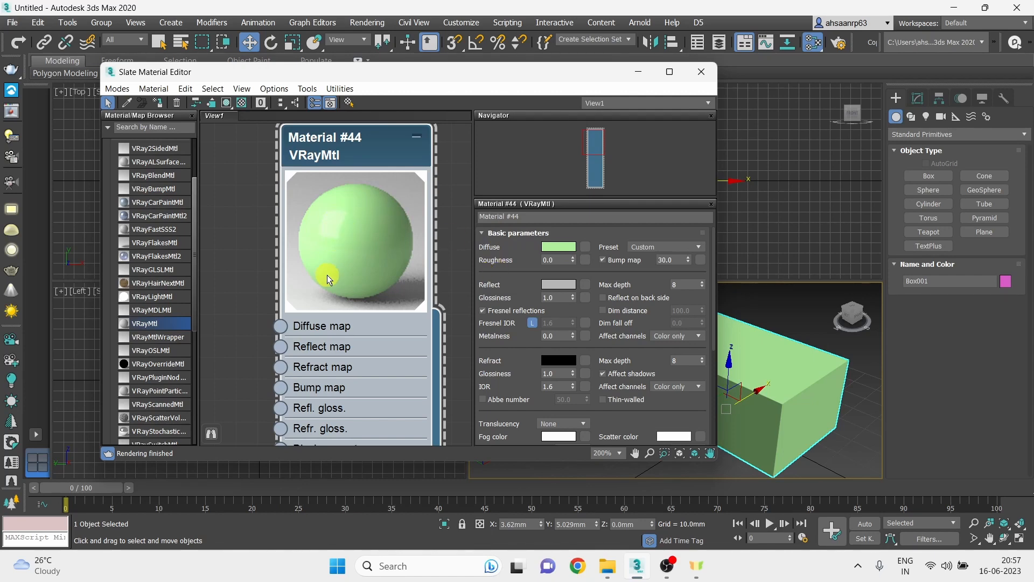
Step: Change the material's diffuse colour to a strong pink with RGB 246, 37, 76
left_click(559, 247)
left_click(362, 122)
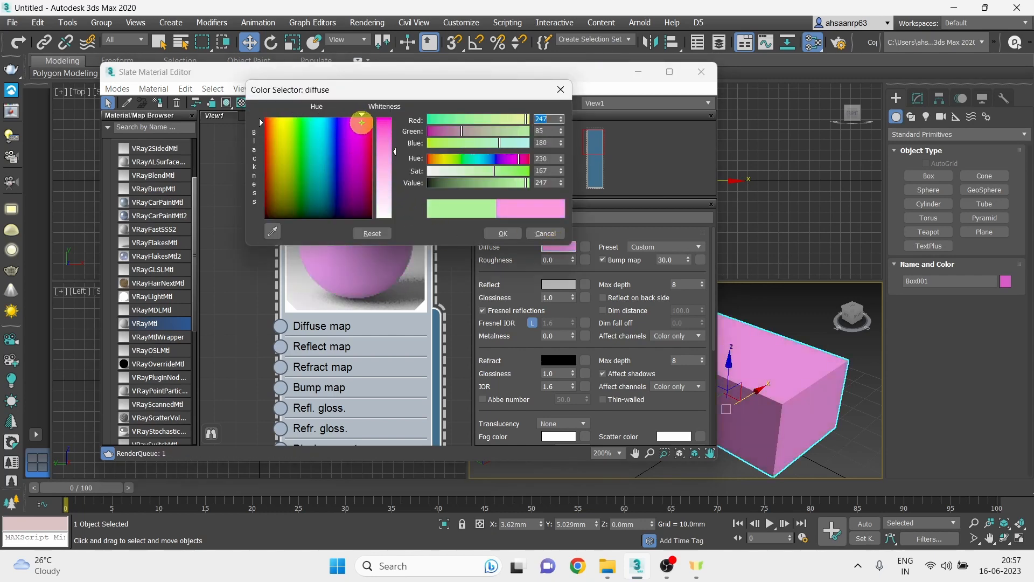
left_click(366, 131)
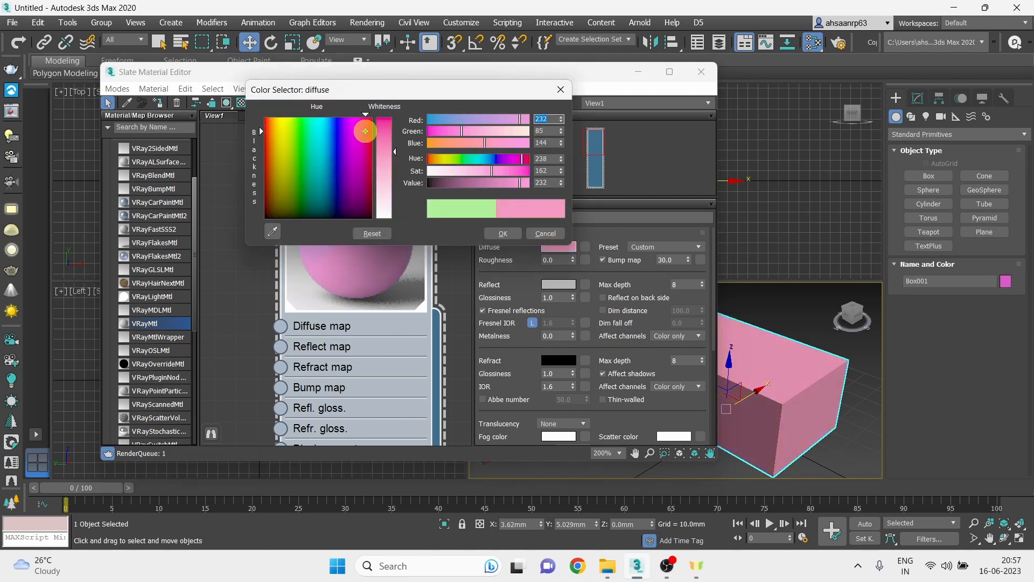
left_click(366, 130)
left_click(491, 234)
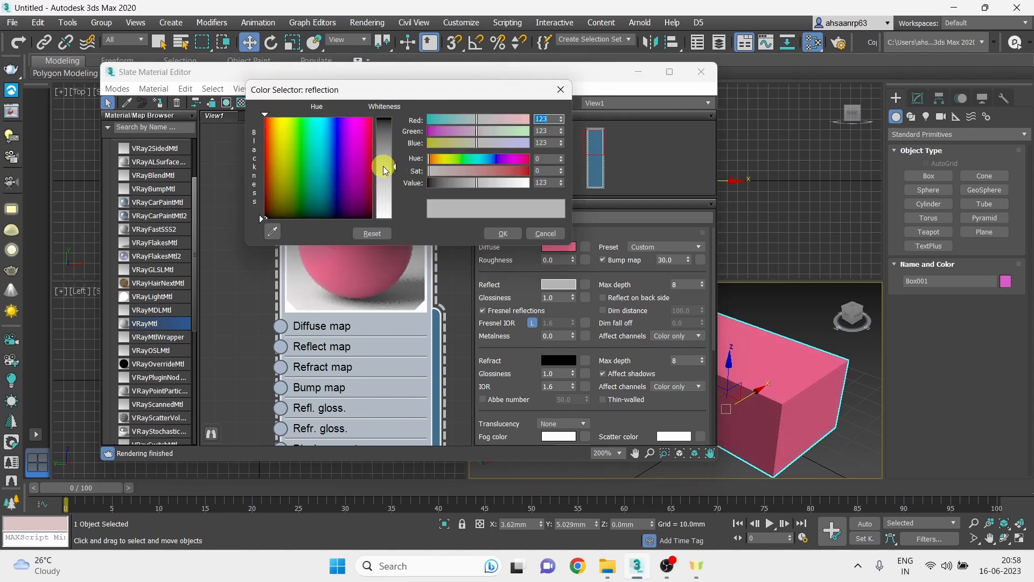
left_click(503, 234)
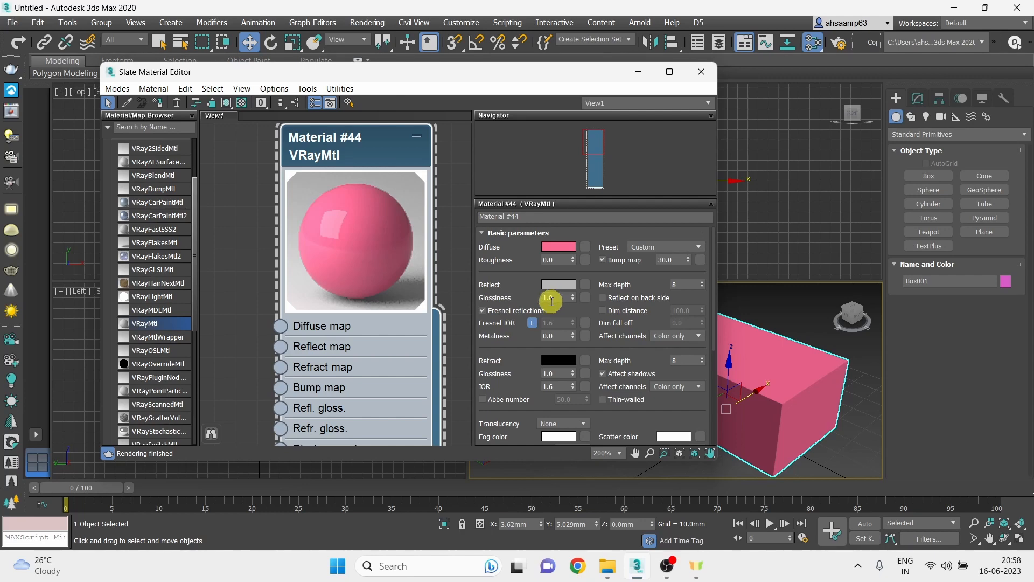
Step: Set the material's reflection glossiness to 0.95
left_click_drag(556, 297, 537, 296)
key("BackSpace")
type("0.9")
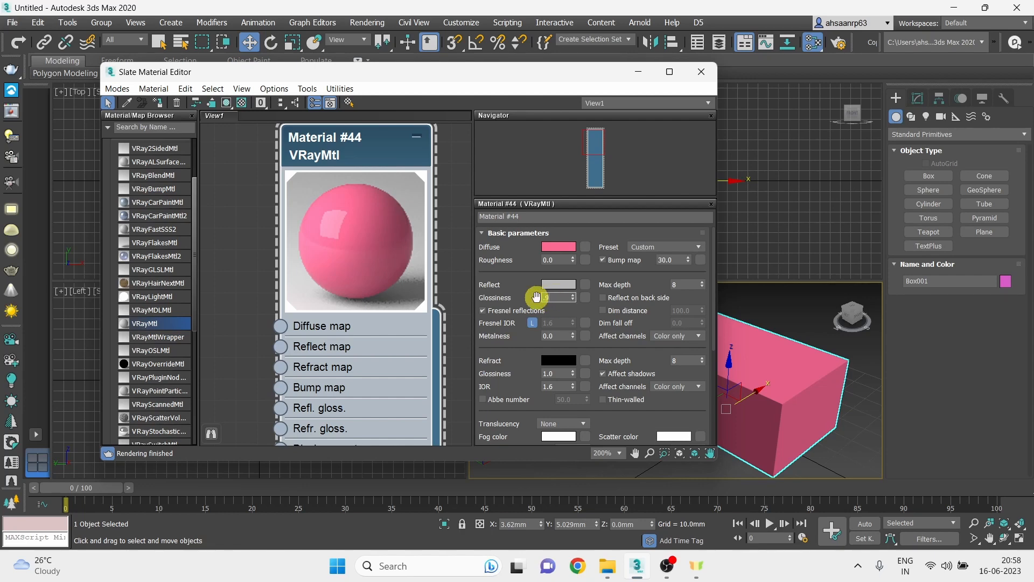
type("5")
key("Return")
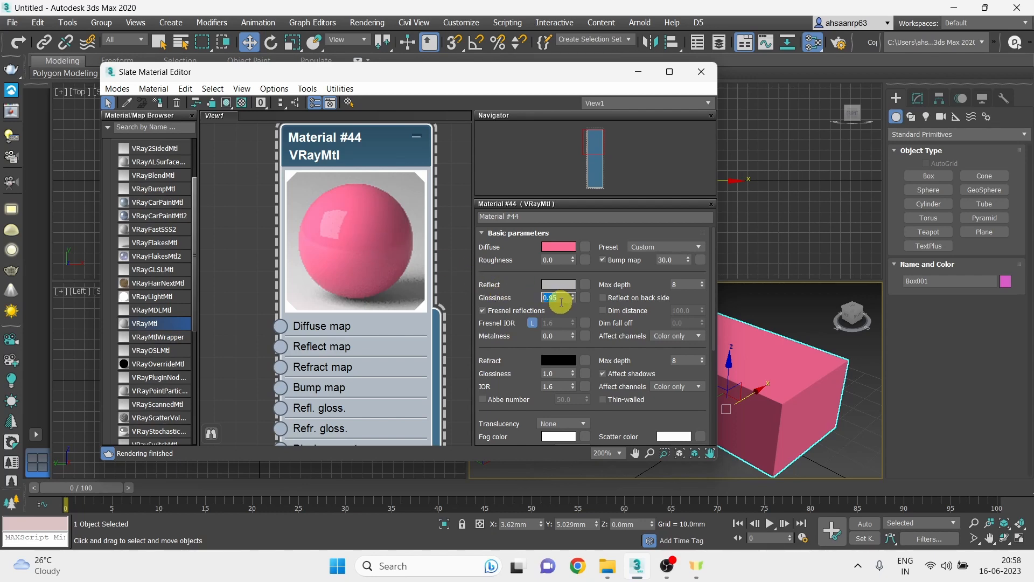
Step: Try reflection glossiness values of 0.75 and 0.5 to compare the blurred highlights on the preview sphere
type("0.75")
key("Return")
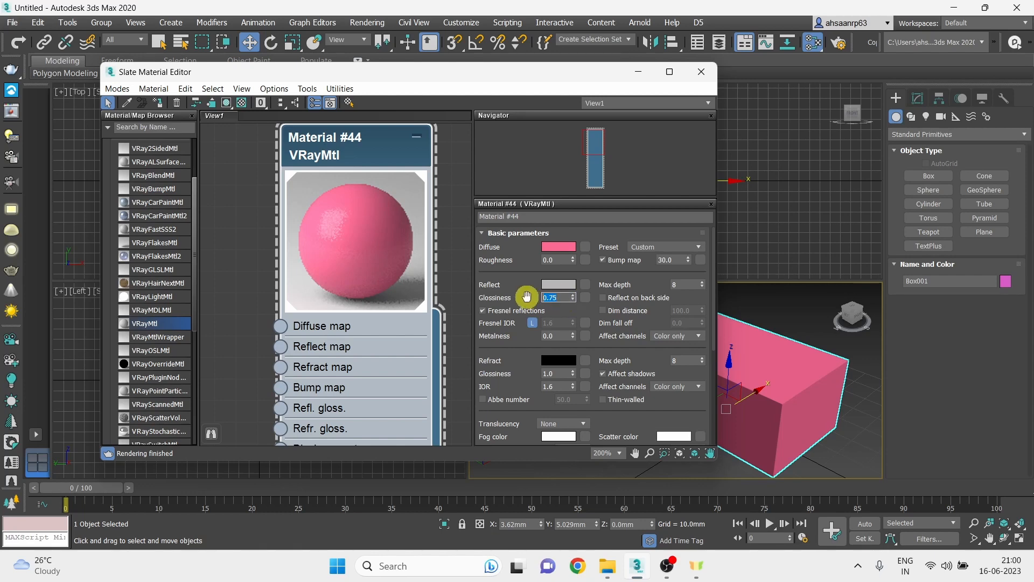
type("0.5")
key("Return")
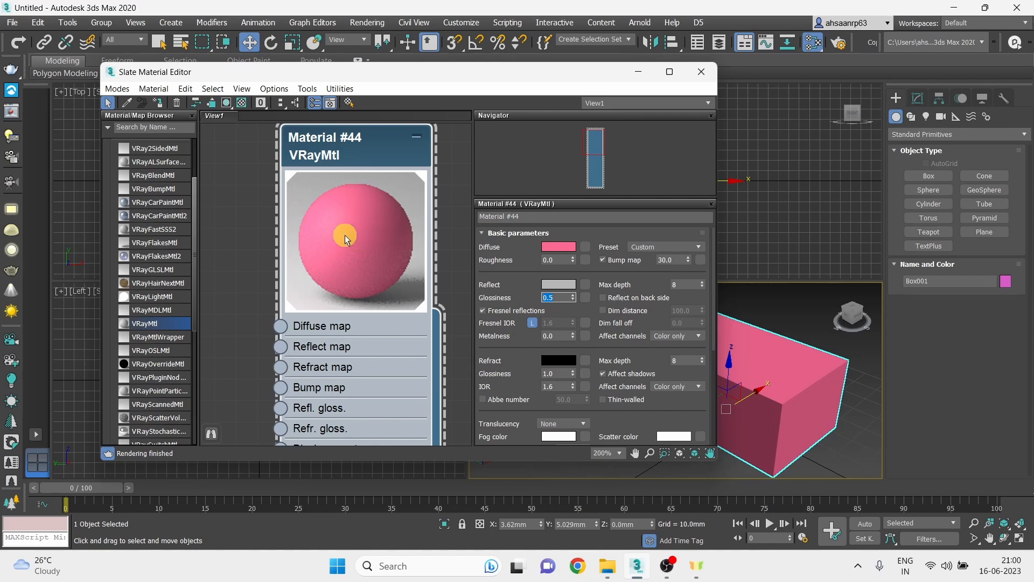
left_click(360, 251)
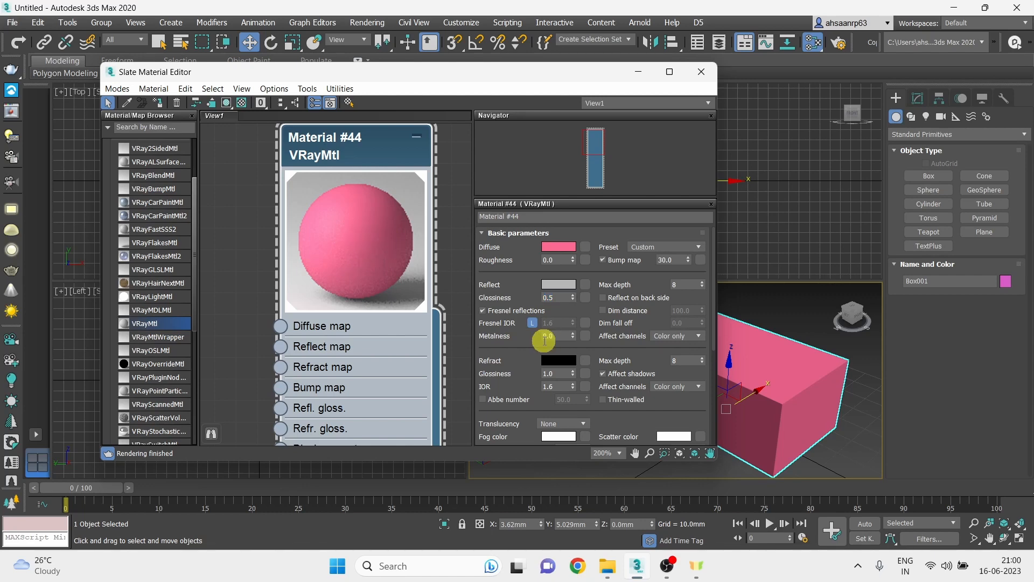
Step: Darken the material's reflect colour to a dark grey with RGB 23, 23, 23
left_click(559, 284)
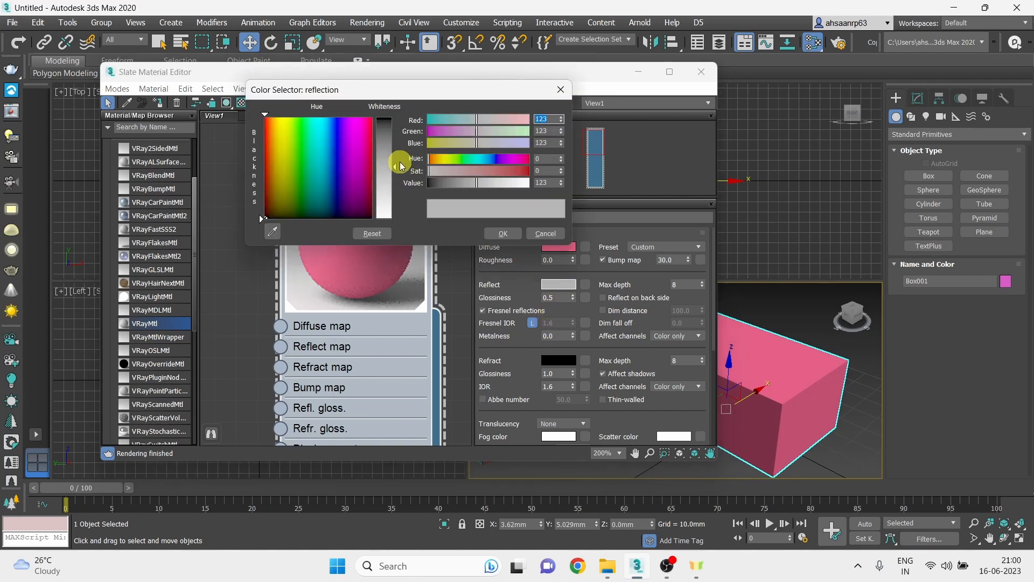
left_click_drag(397, 170, 393, 127)
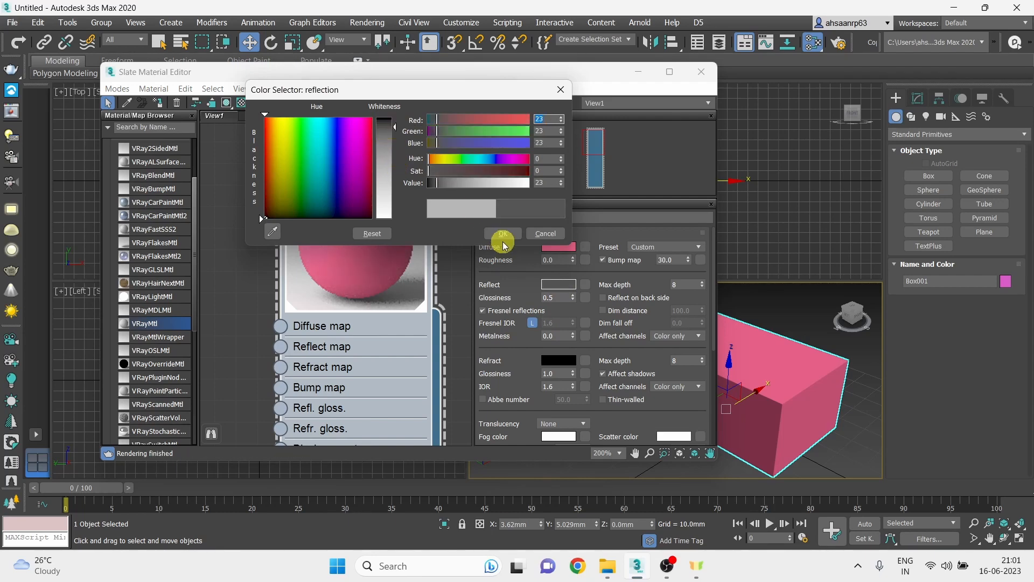
left_click(503, 233)
left_click(359, 271)
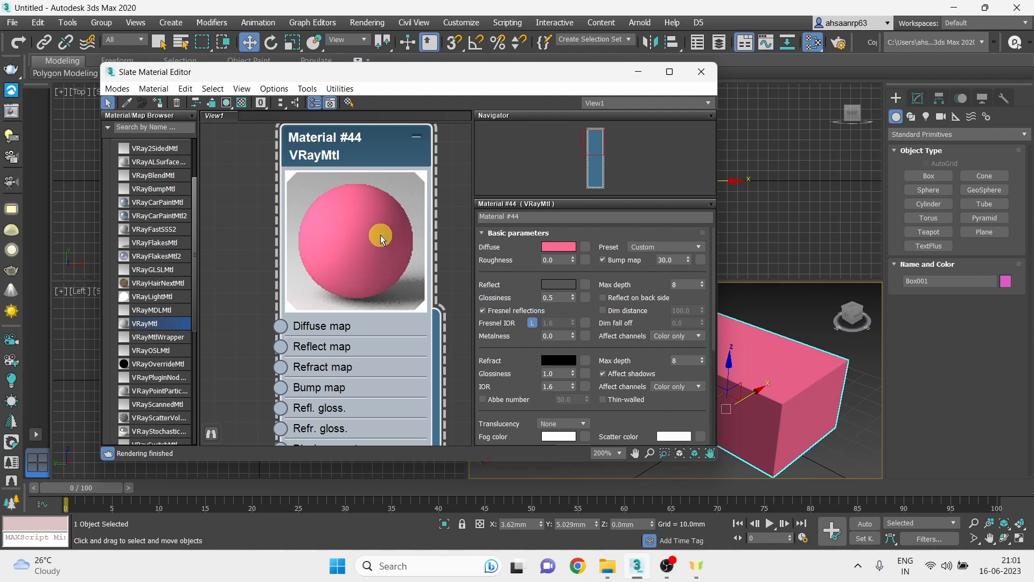
Step: Set the reflection glossiness to 0.8 and turn off Fresnel reflections
left_click(557, 297)
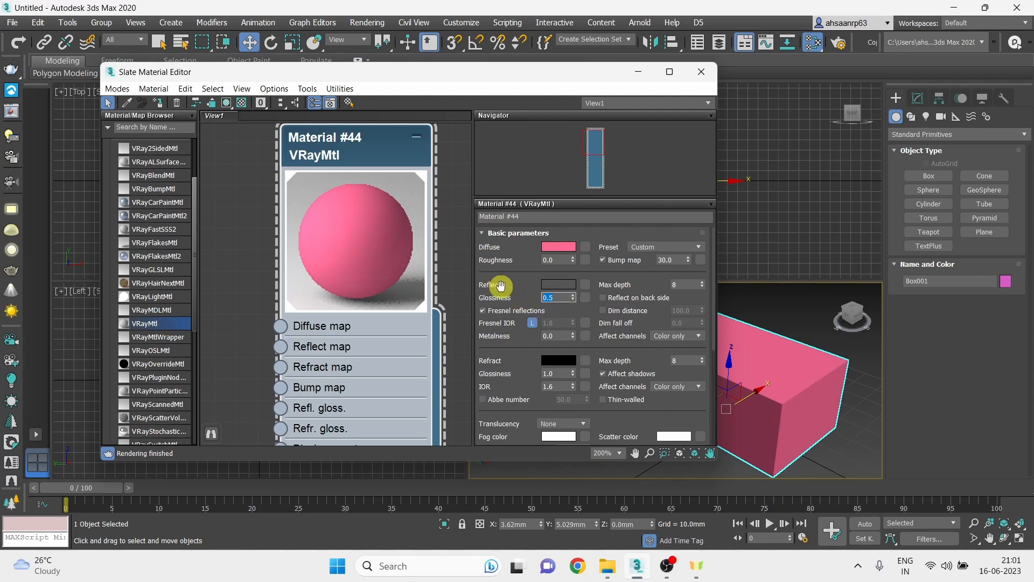
type(".8")
key("Return")
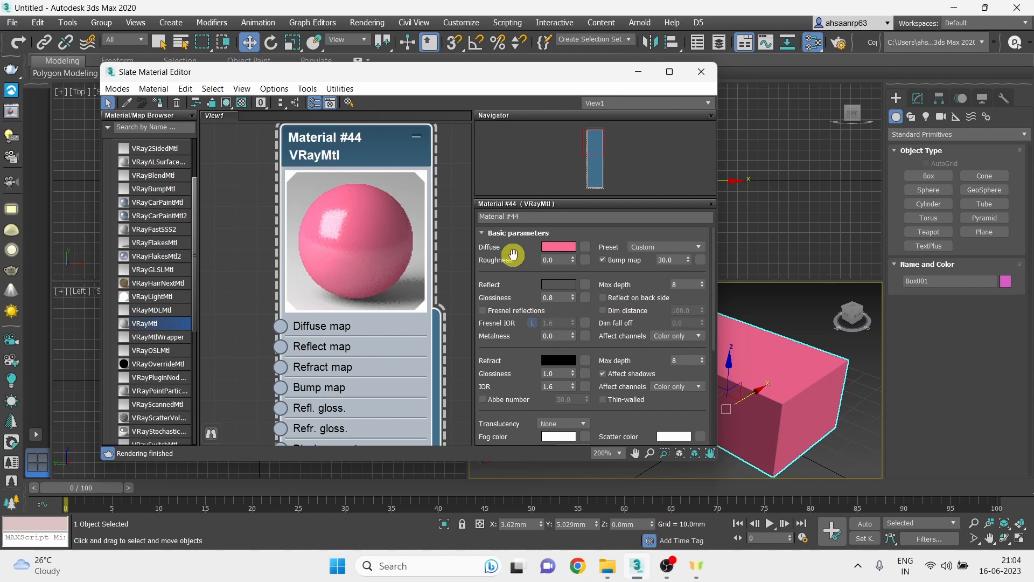
Step: Change the material's diffuse colour to a neutral light grey with RGB 176, 176, 176
left_click(549, 249)
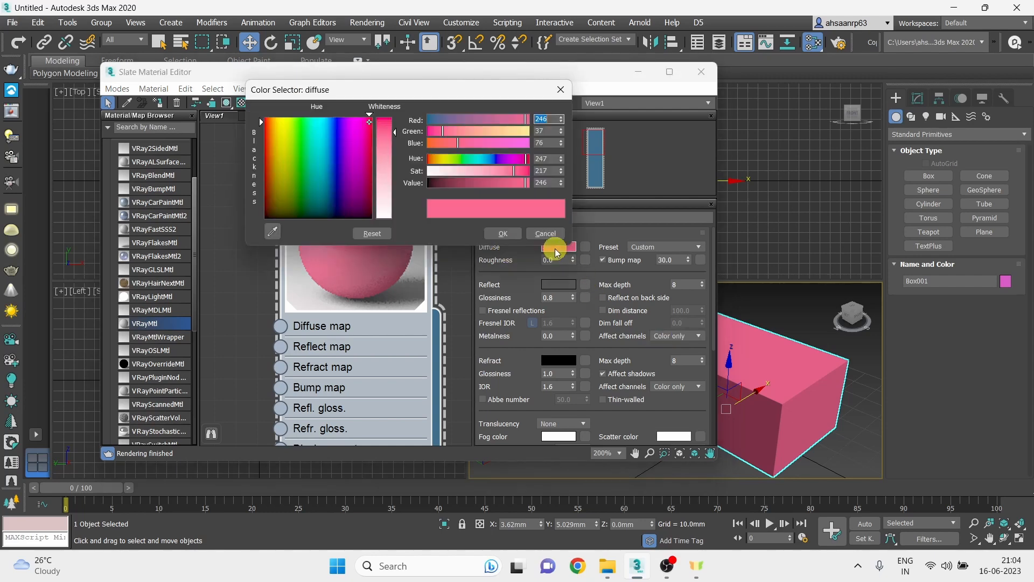
left_click_drag(467, 186, 380, 179)
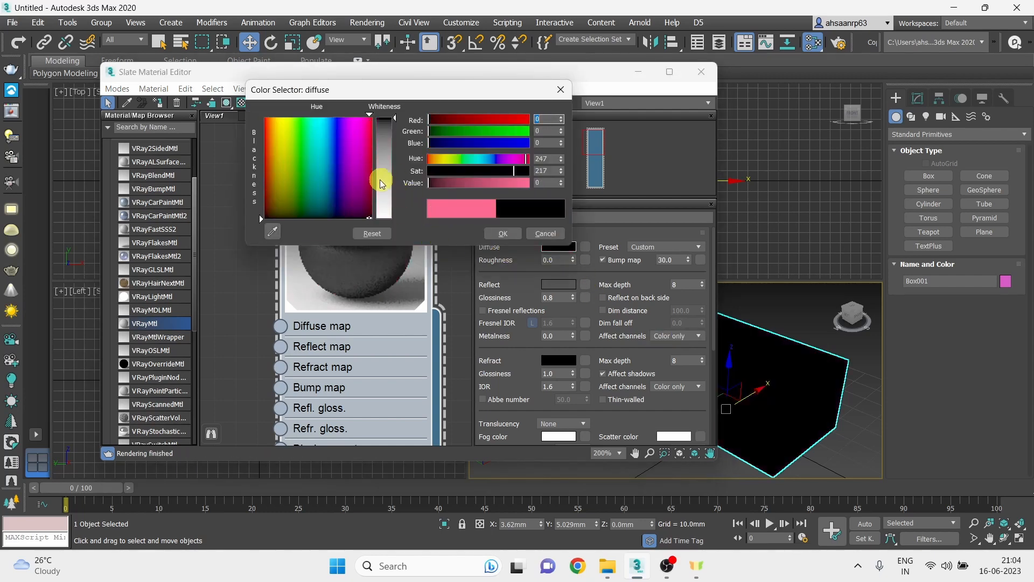
left_click(388, 189)
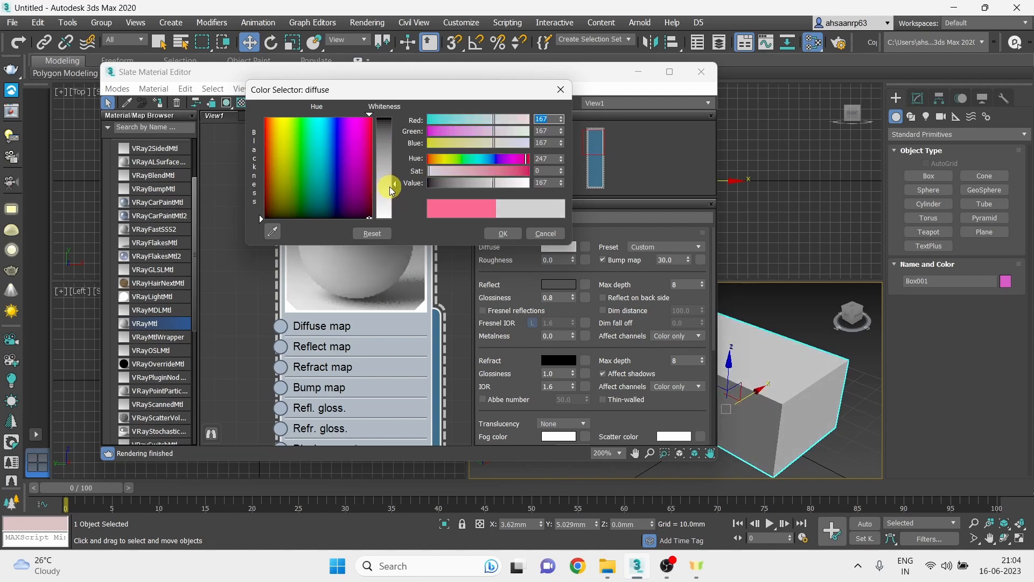
left_click_drag(398, 195, 389, 188)
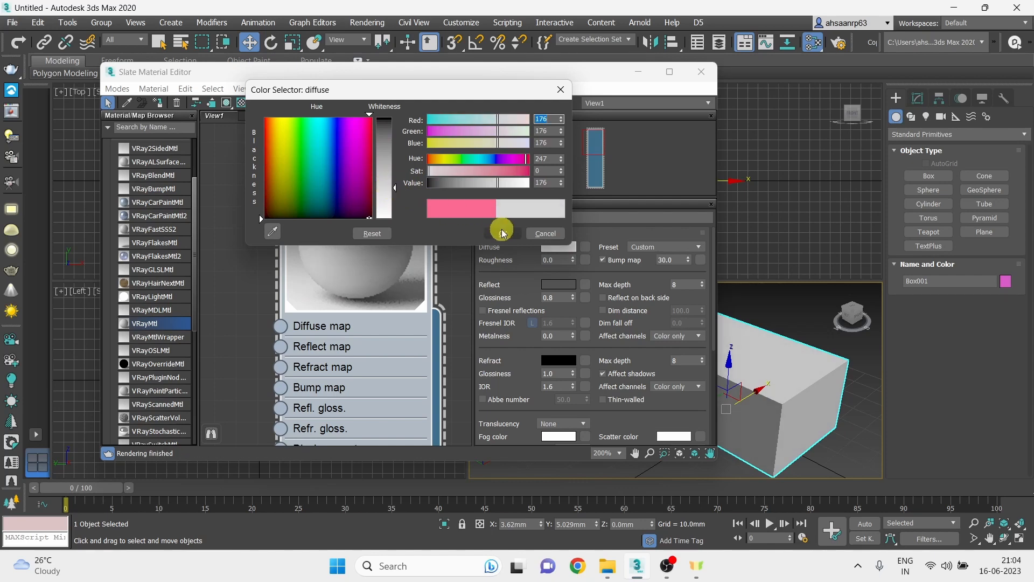
left_click(500, 233)
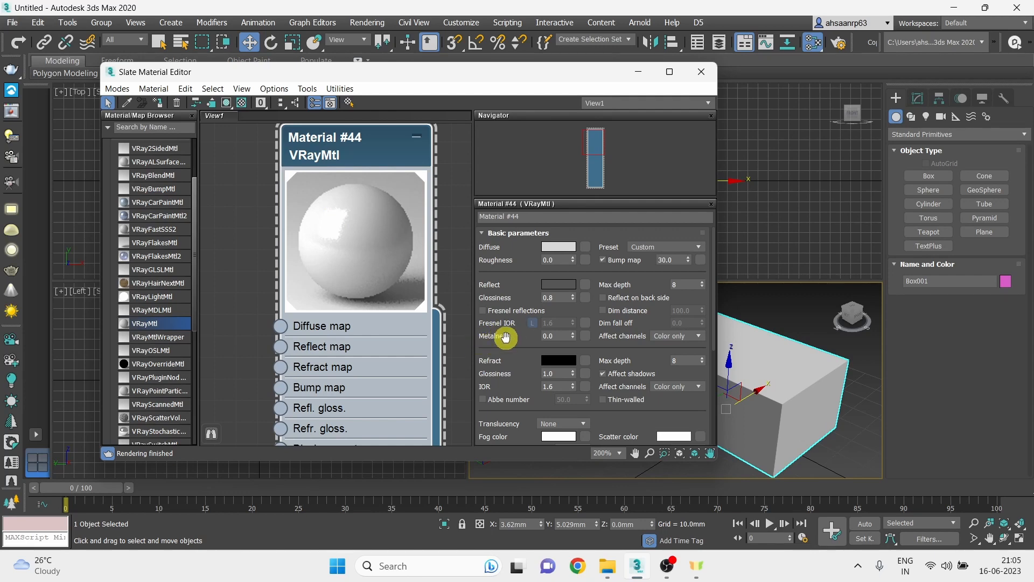
Step: Set the material's metalness to 0.5
left_click(556, 336)
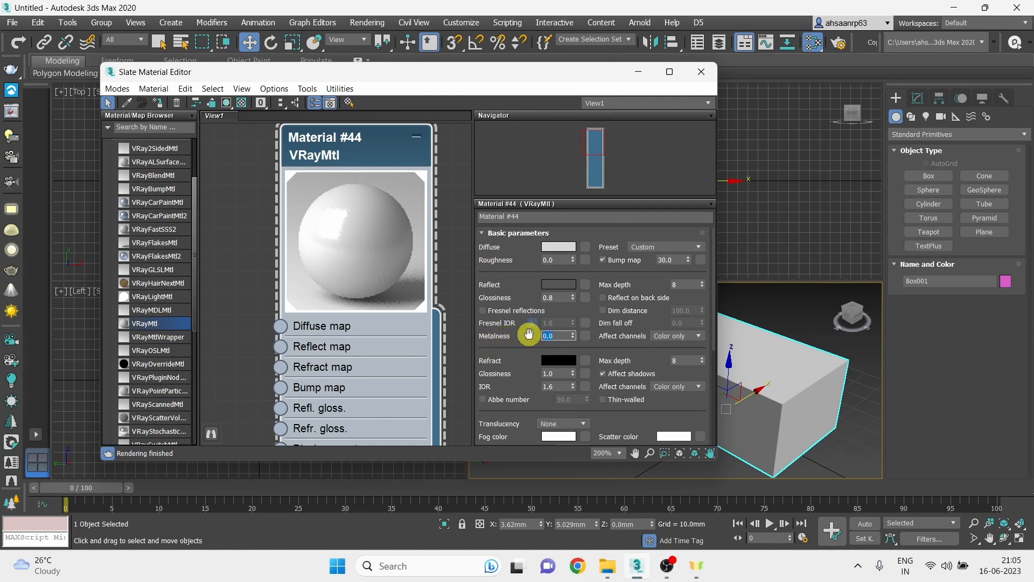
type("0.5")
key("Return")
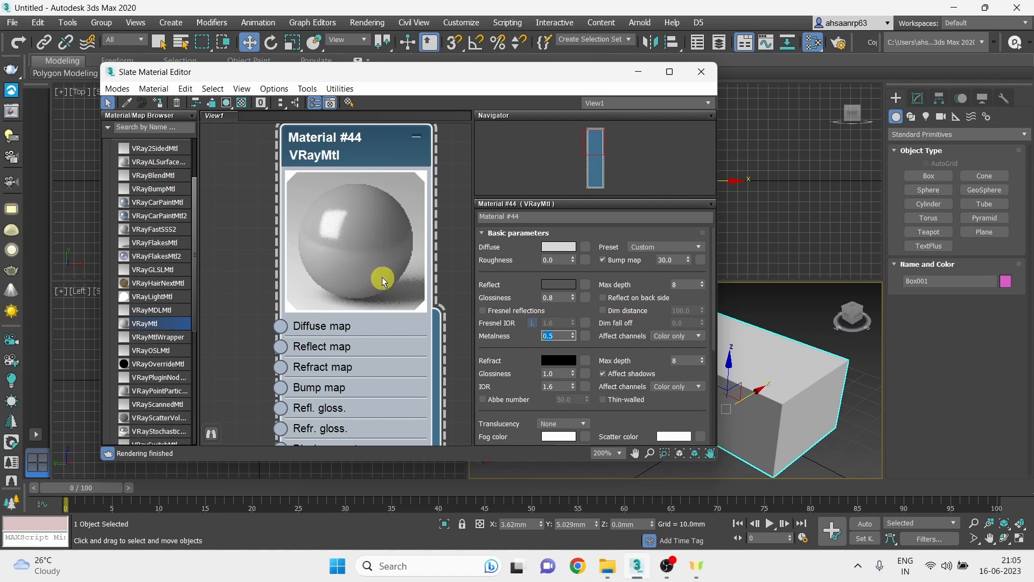
Step: Turn the material's Fresnel reflections back on
left_click(484, 312)
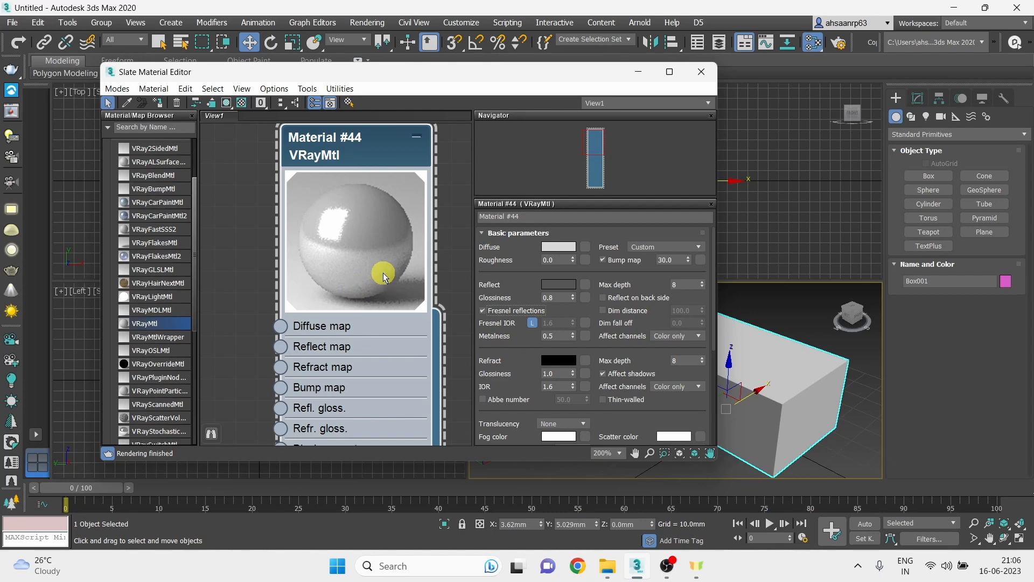
scroll(415, 251, "down", 3)
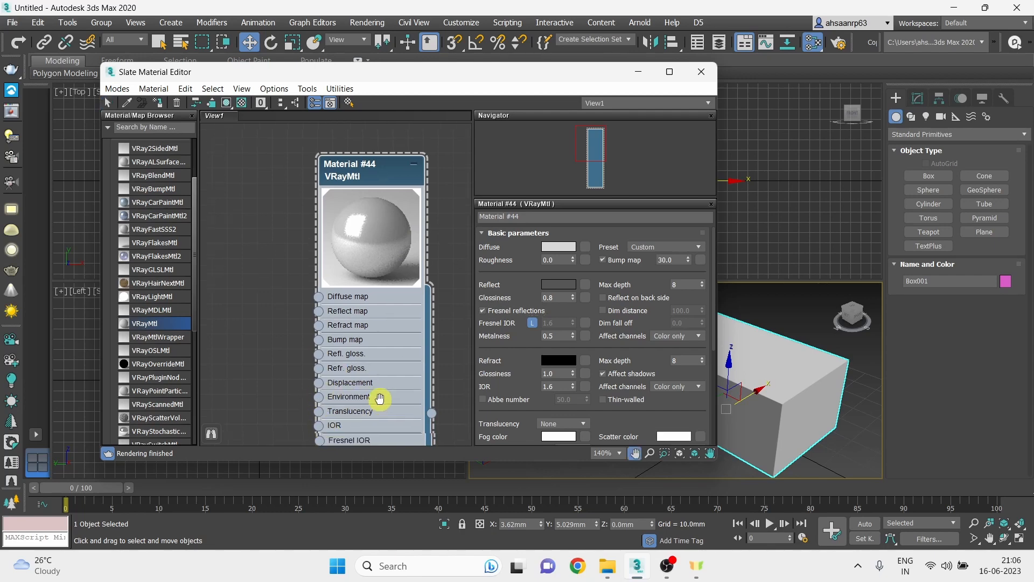
middle_click_drag(377, 397, 377, 365)
Step: Bring the Wood_GluLamBeam_SideNew_1K_albedo texture from the Light wood textures folder in File Explorer into the material graph as a bitmap
mouse_move(614, 574)
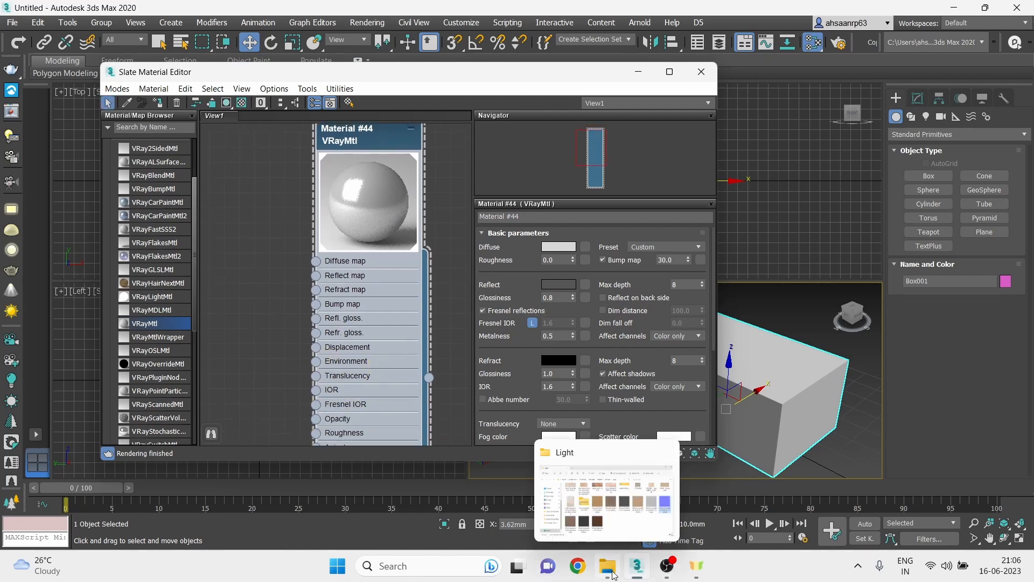
left_click(615, 574)
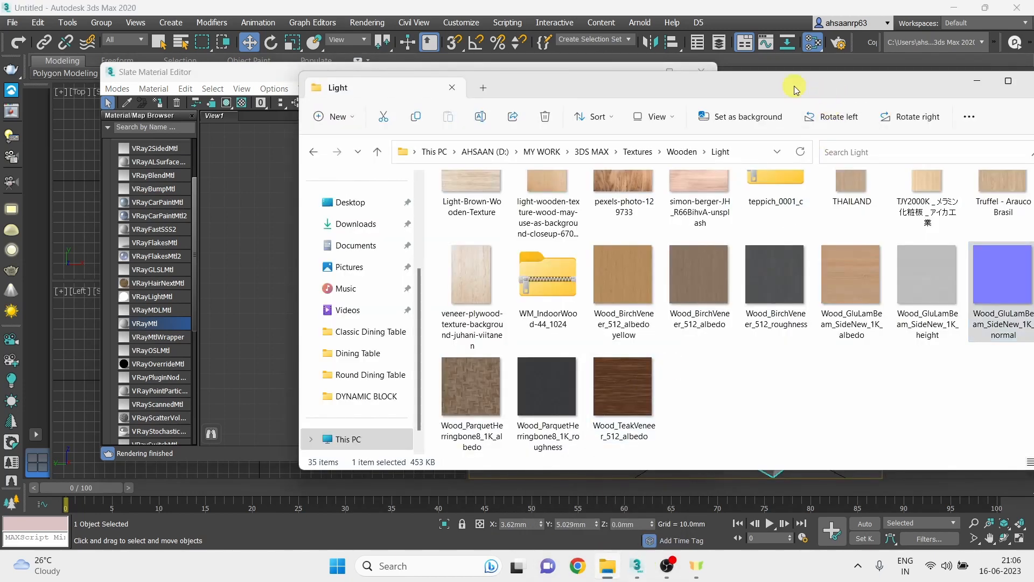
left_click_drag(834, 88, 812, 81)
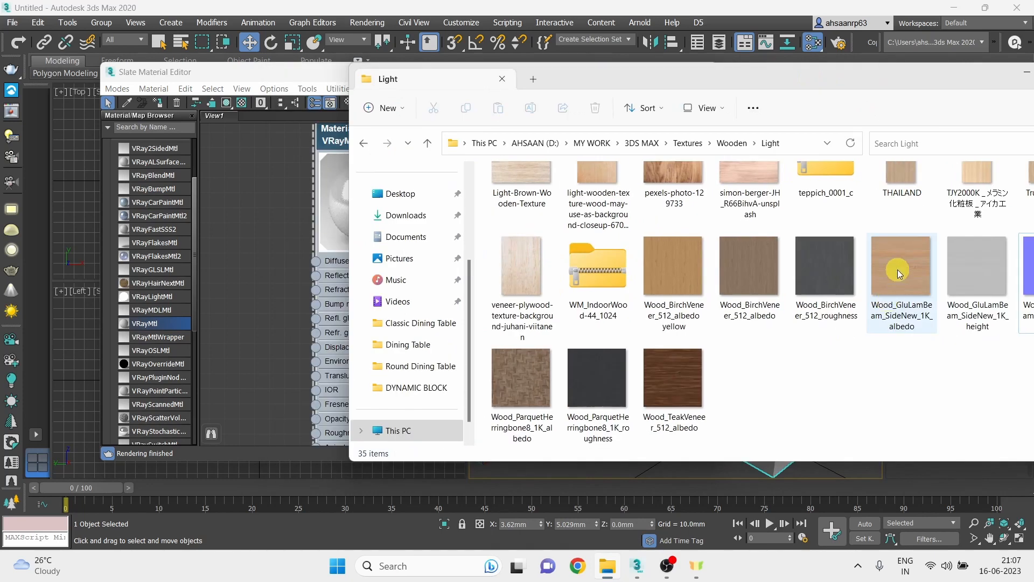
left_click_drag(899, 272, 241, 210)
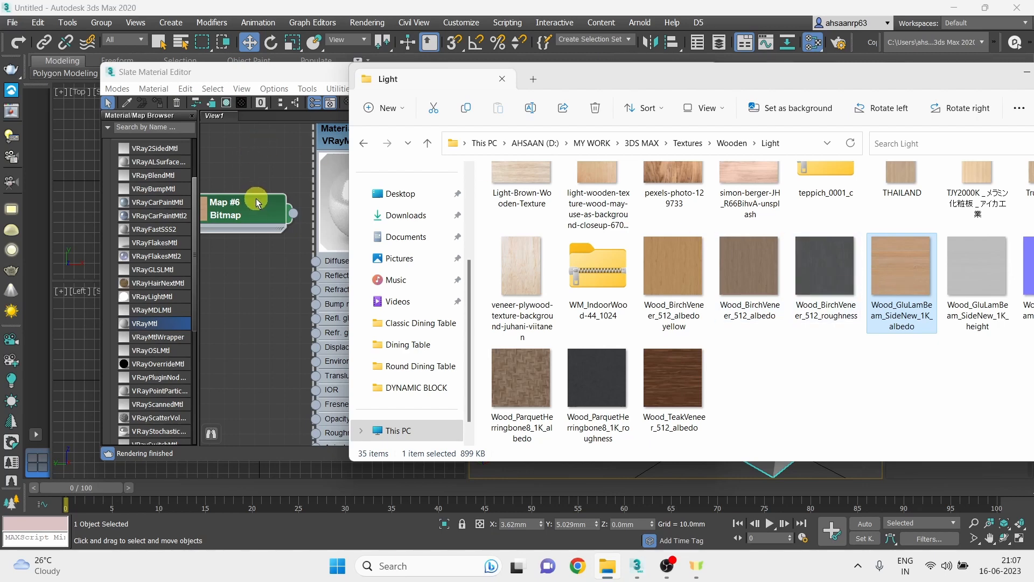
left_click(241, 218)
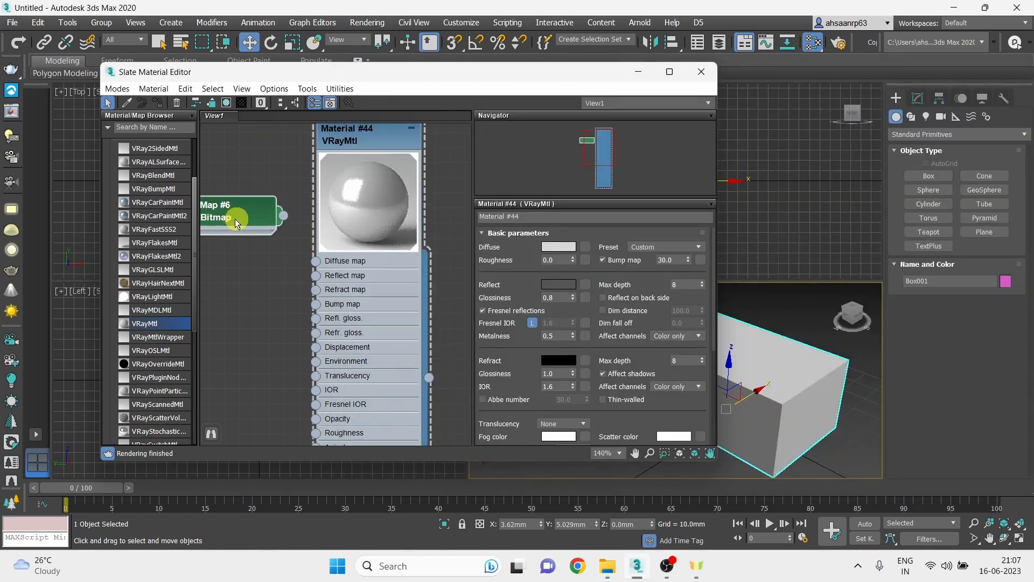
Step: Connect the wood albedo bitmap to the material's Diffuse map input and place its node beside the material
mouse_move(331, 68)
left_mouse_down()
mouse_move(471, 104)
mouse_move(318, 69)
left_mouse_up()
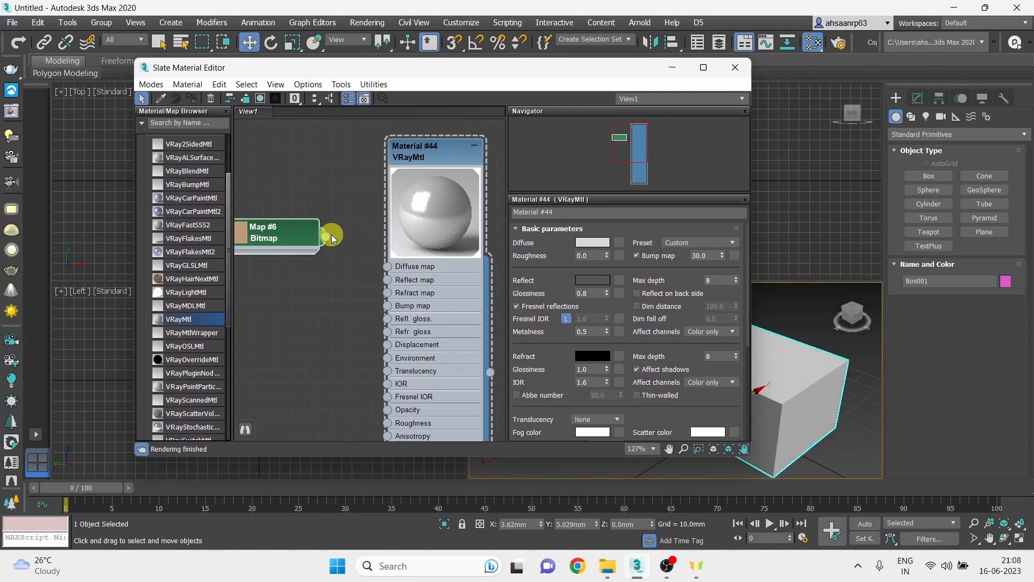
left_click_drag(325, 240, 388, 268)
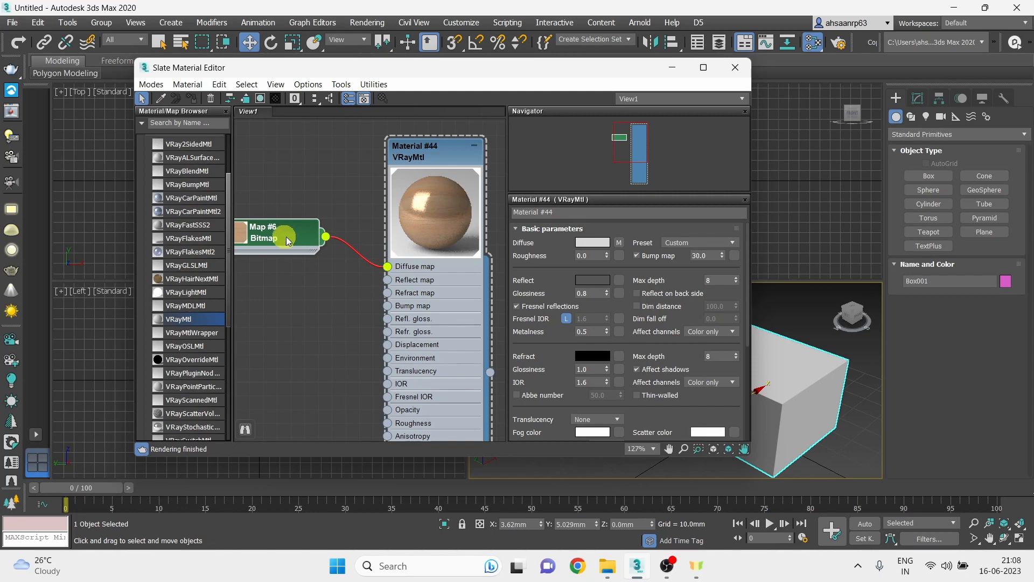
left_click_drag(292, 237, 279, 232)
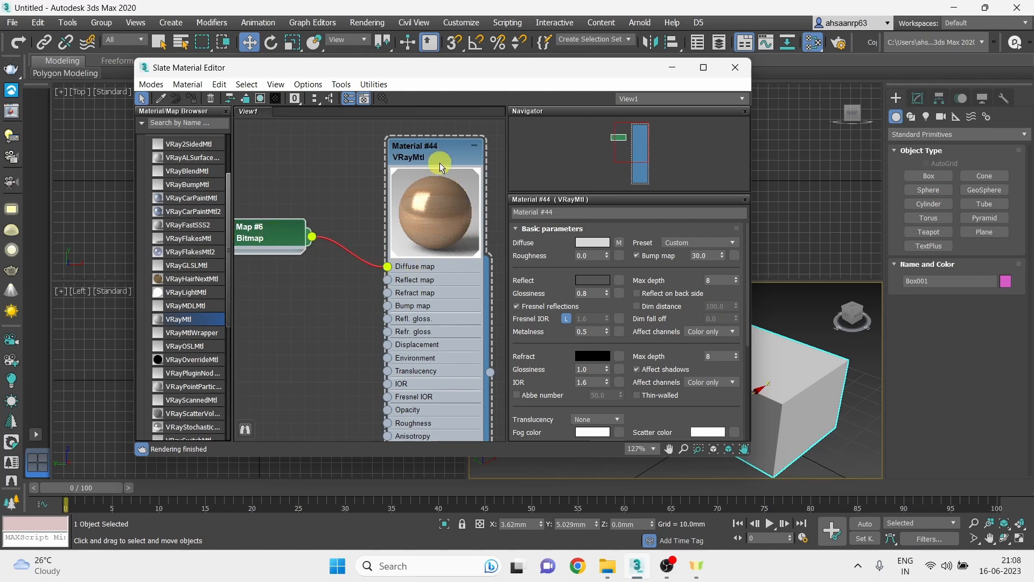
Step: Set the wood material's metalness to 0.0 and its reflection glossiness to 0.75
scroll(445, 159, "up", 5)
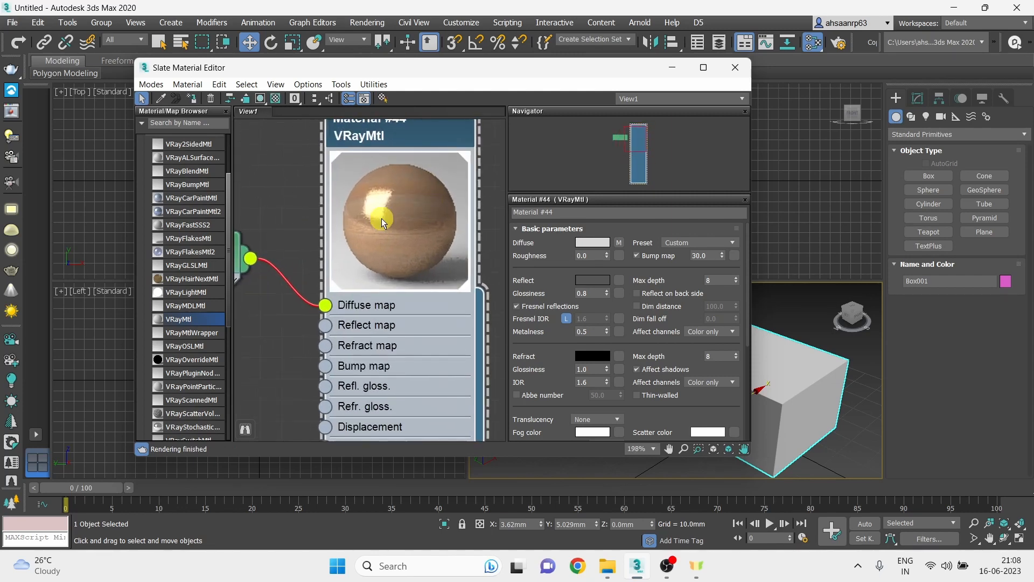
scroll(381, 218, "down", 1)
scroll(347, 244, "up", 1)
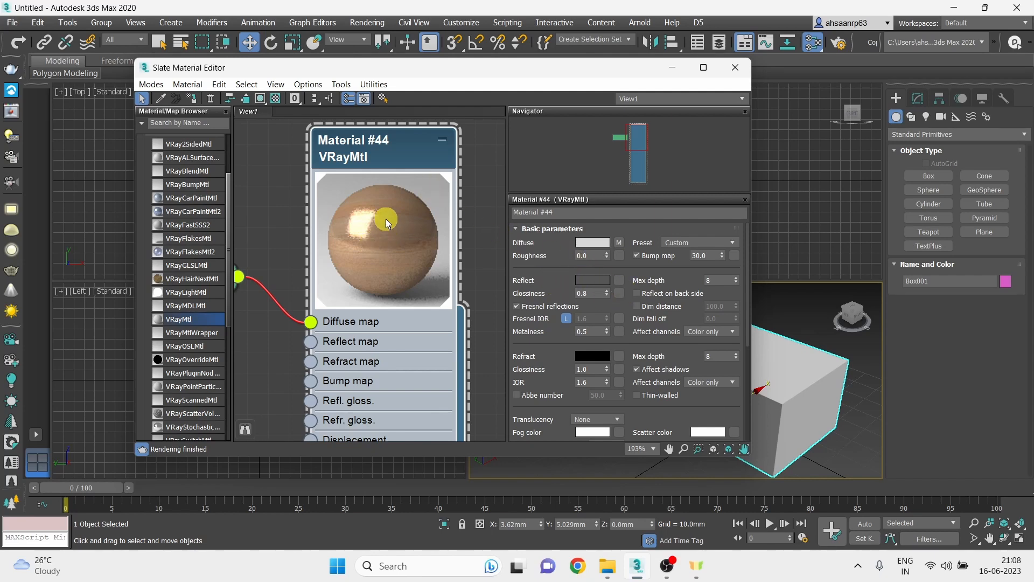
double_click(582, 329)
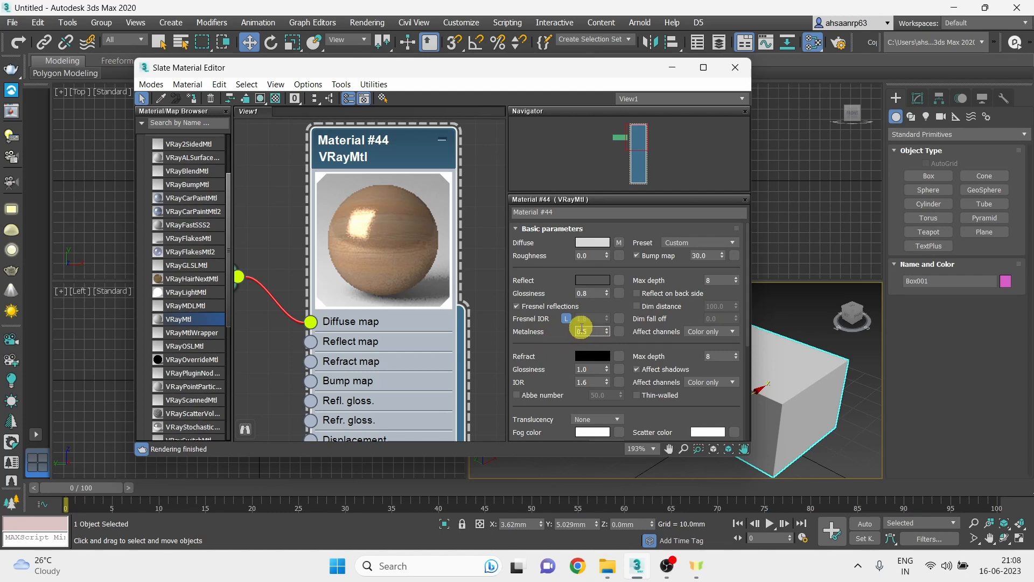
key("BackSpace")
key("BackSpace")
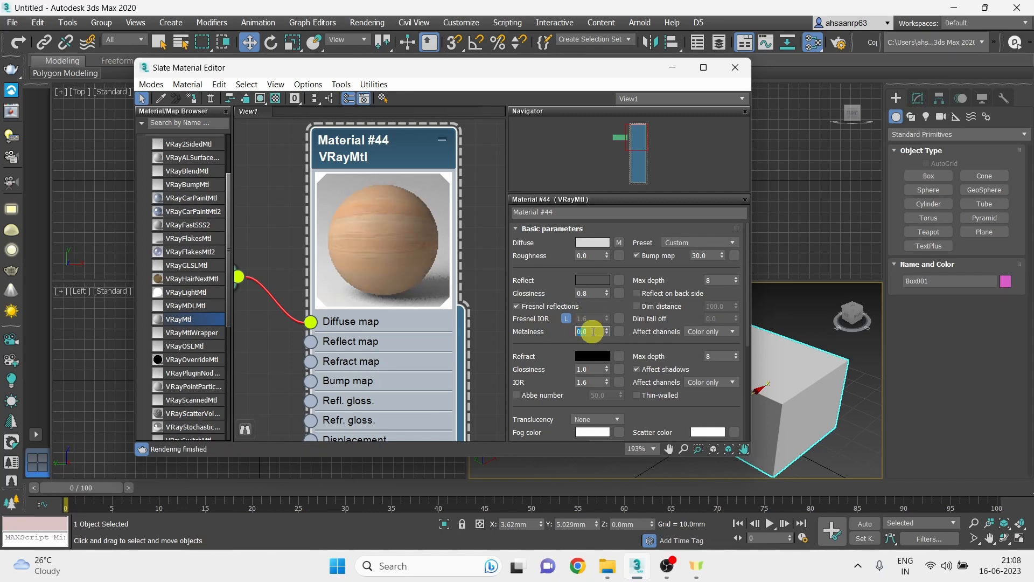
double_click(589, 293)
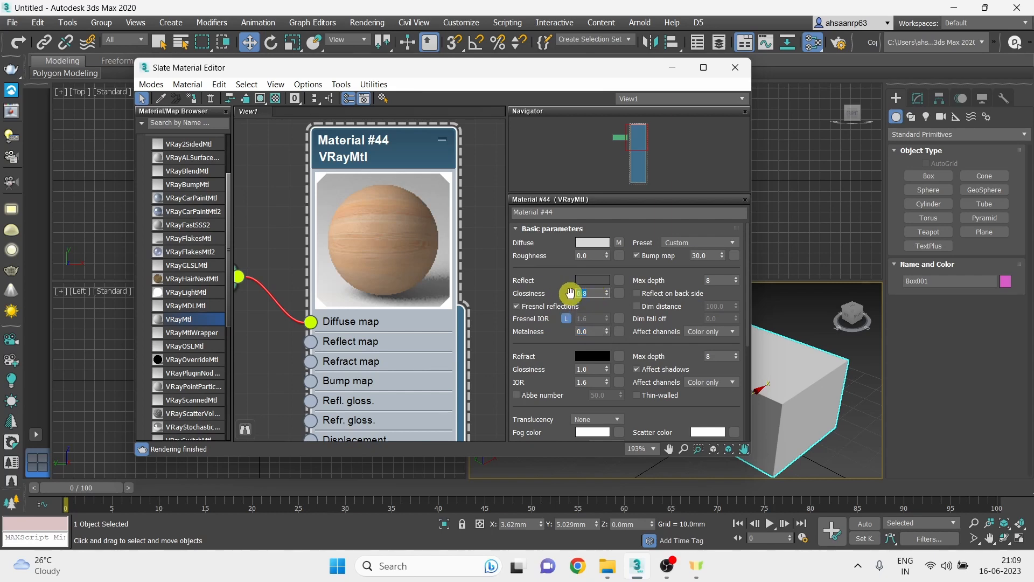
type("0.75")
key("Return")
scroll(399, 235, "down", 1)
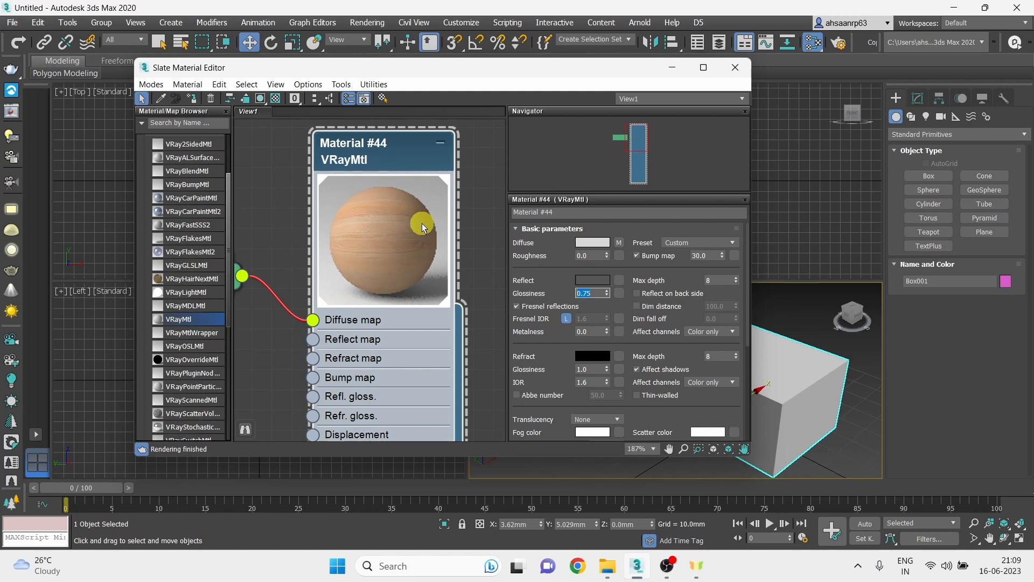
Step: Assign the wood material to the selected box and show its texture shaded in the viewport
scroll(433, 224, "down", 8)
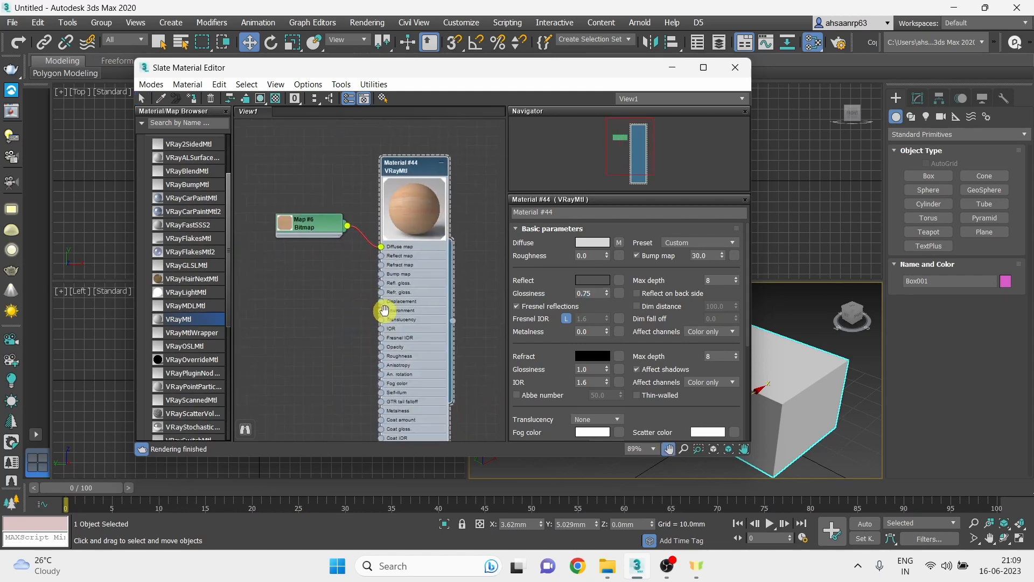
middle_click_drag(384, 310, 388, 294)
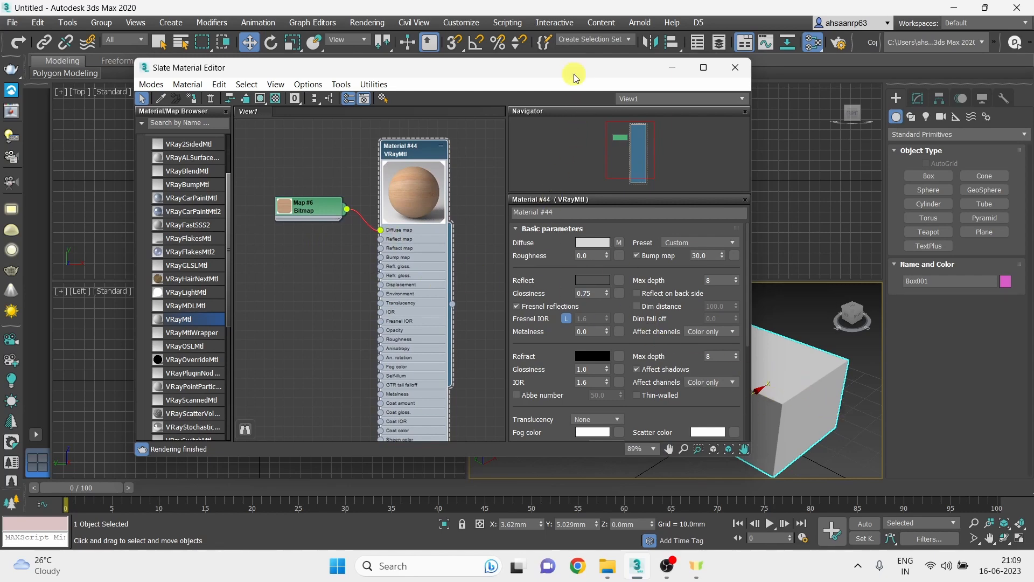
left_click_drag(574, 75, 496, 70)
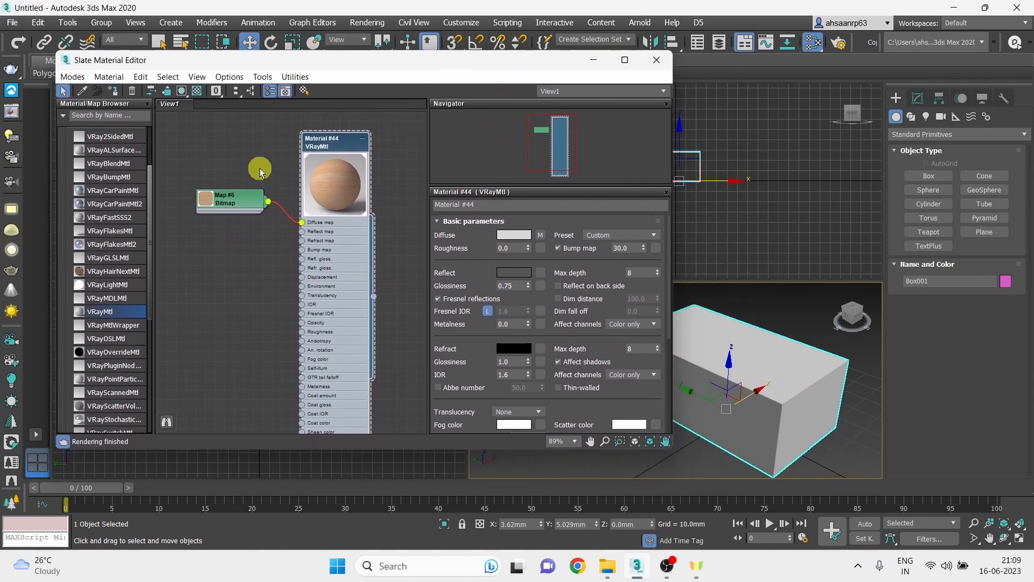
left_click(758, 365)
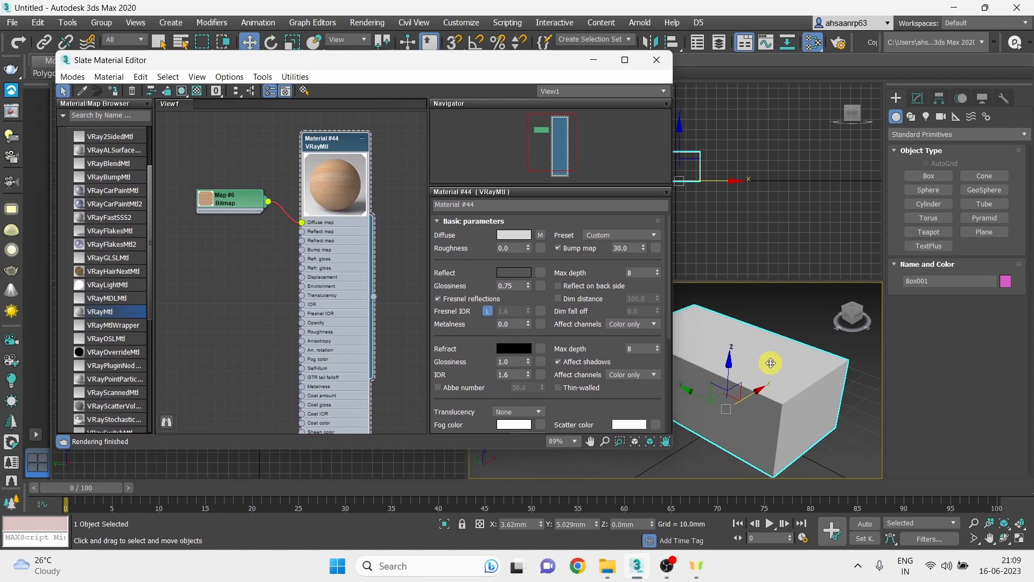
left_click(332, 147)
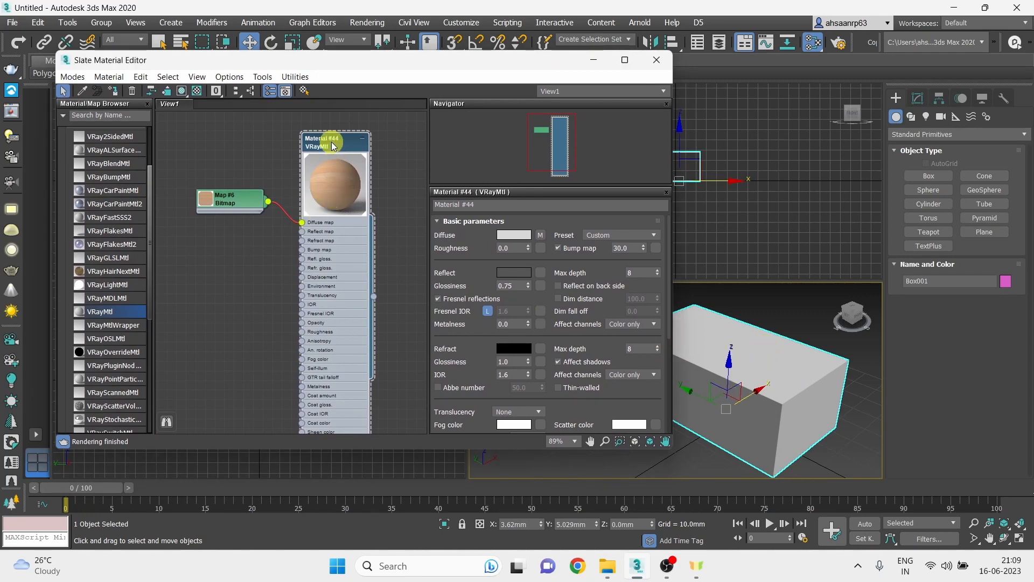
left_click(114, 95)
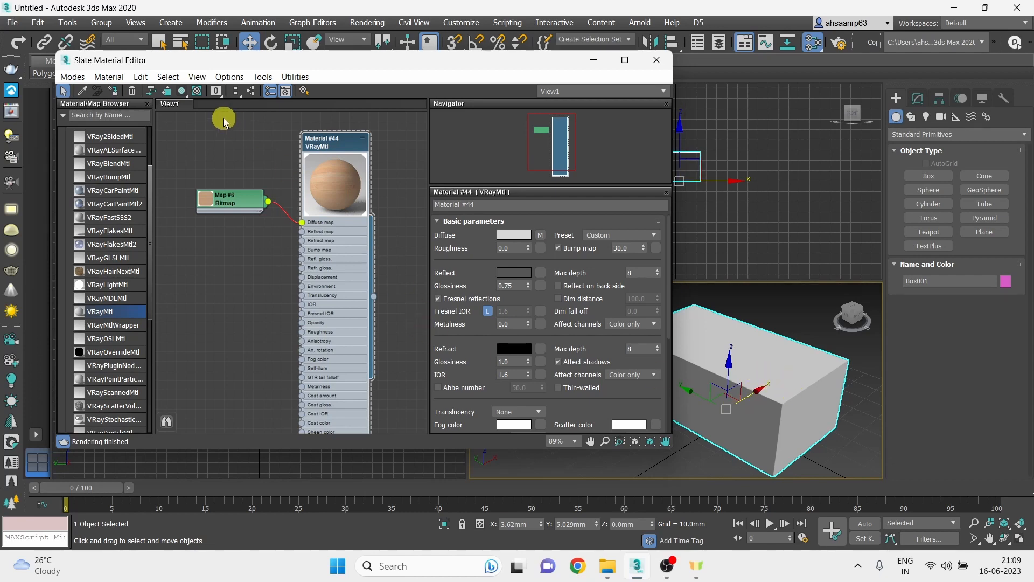
left_click(181, 91)
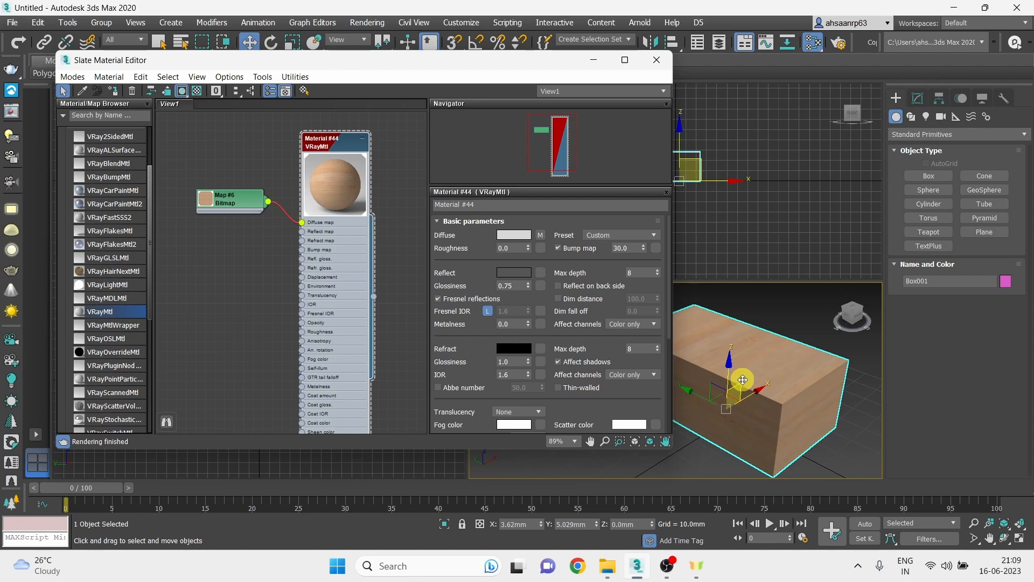
Step: Bring the Wood_GluLamBeam_SideNew_1K_normal texture from File Explorer into the material graph as a second bitmap below the albedo one
scroll(334, 162, "up", 5)
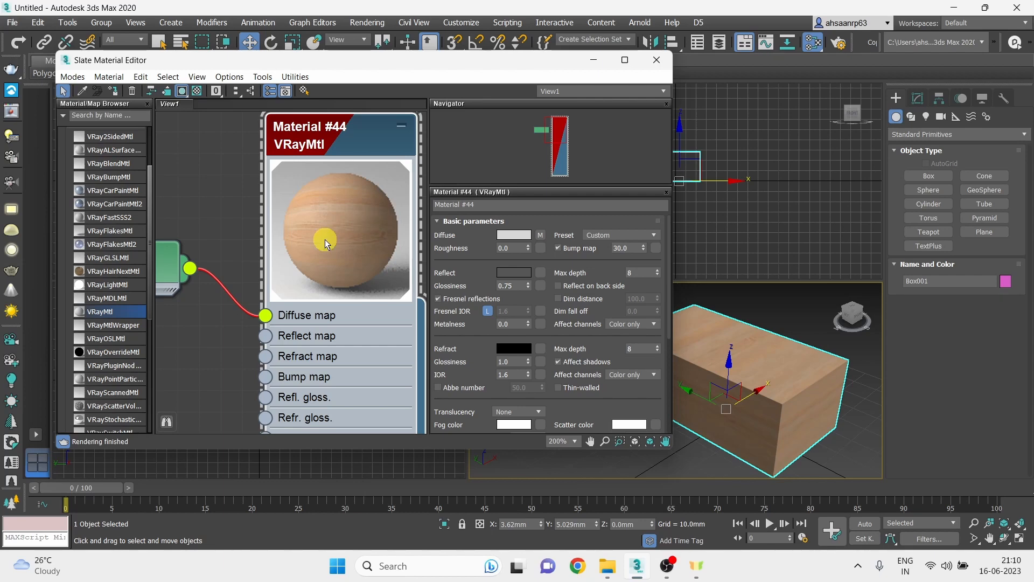
scroll(333, 233, "down", 1)
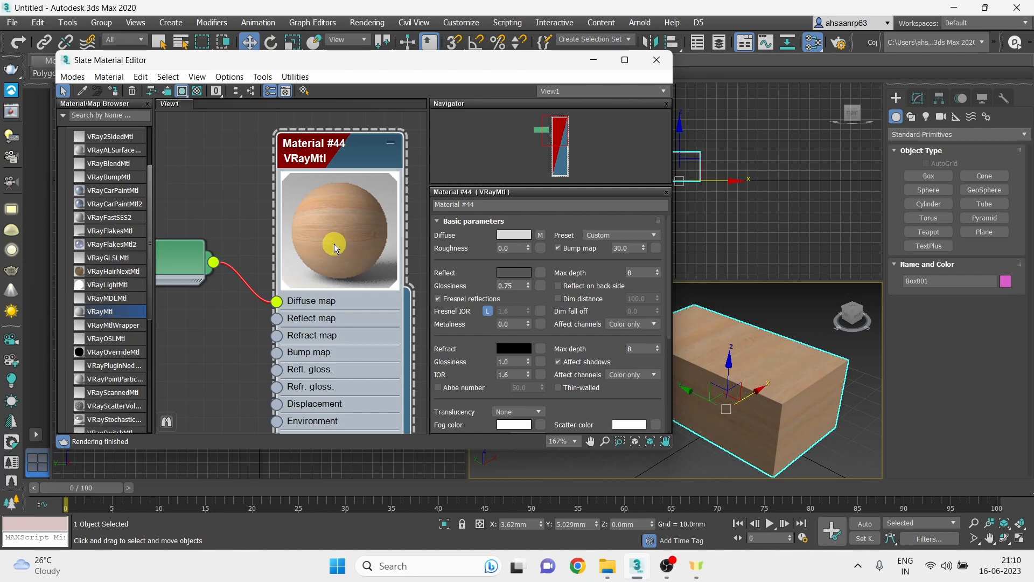
scroll(334, 243, "down", 2)
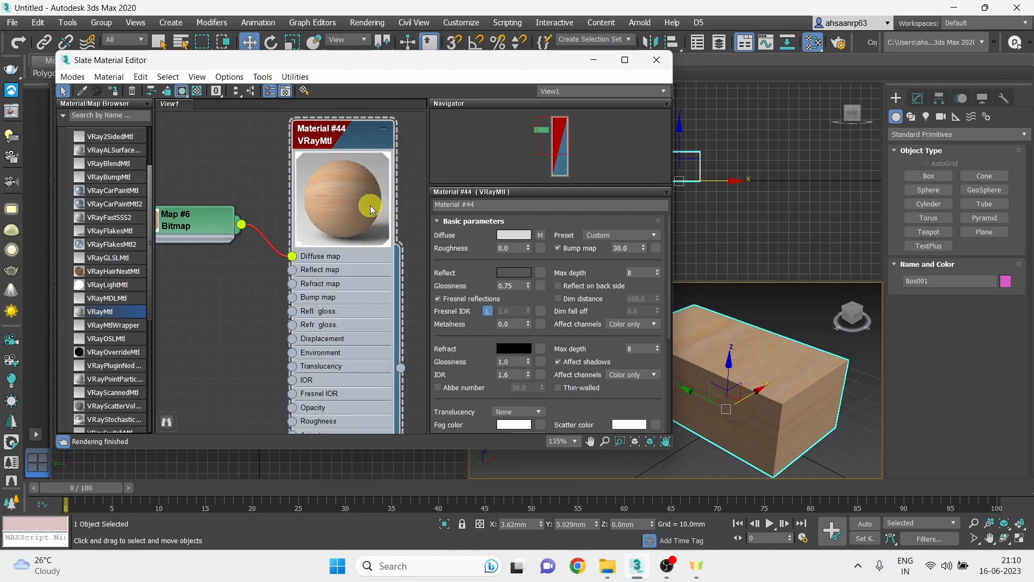
scroll(318, 202, "down", 2)
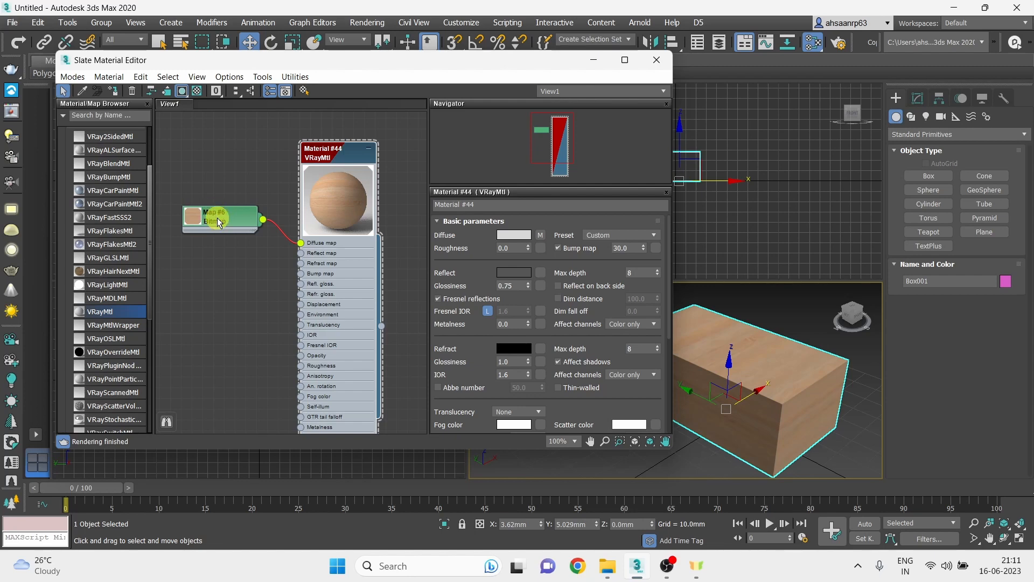
left_click(608, 565)
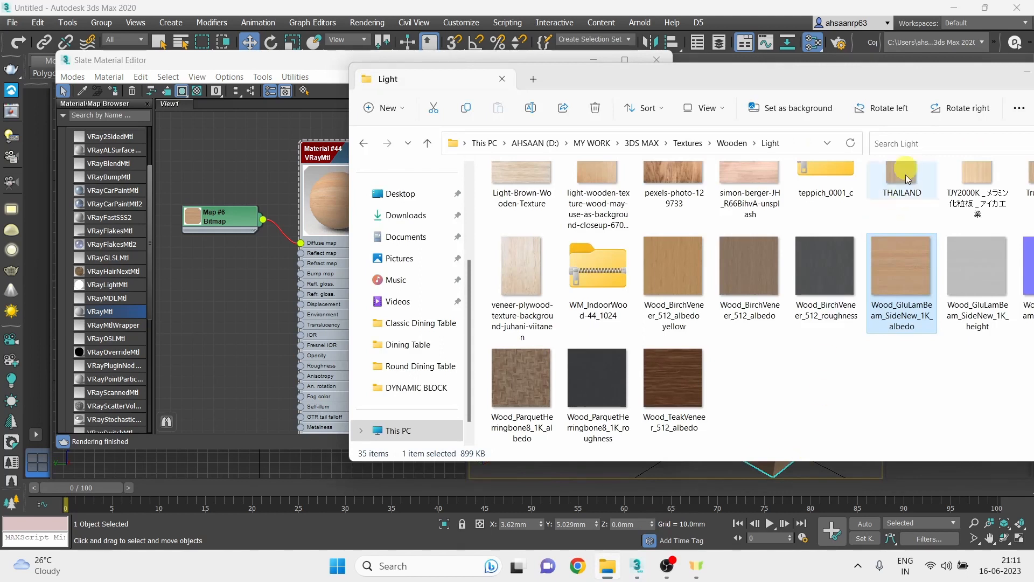
left_click_drag(910, 78, 803, 75)
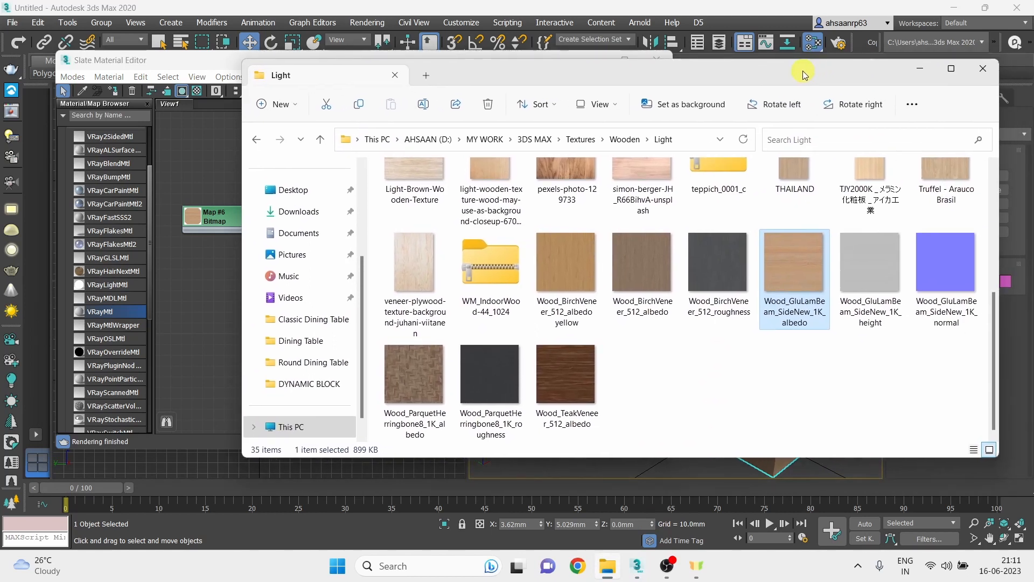
left_click(946, 264)
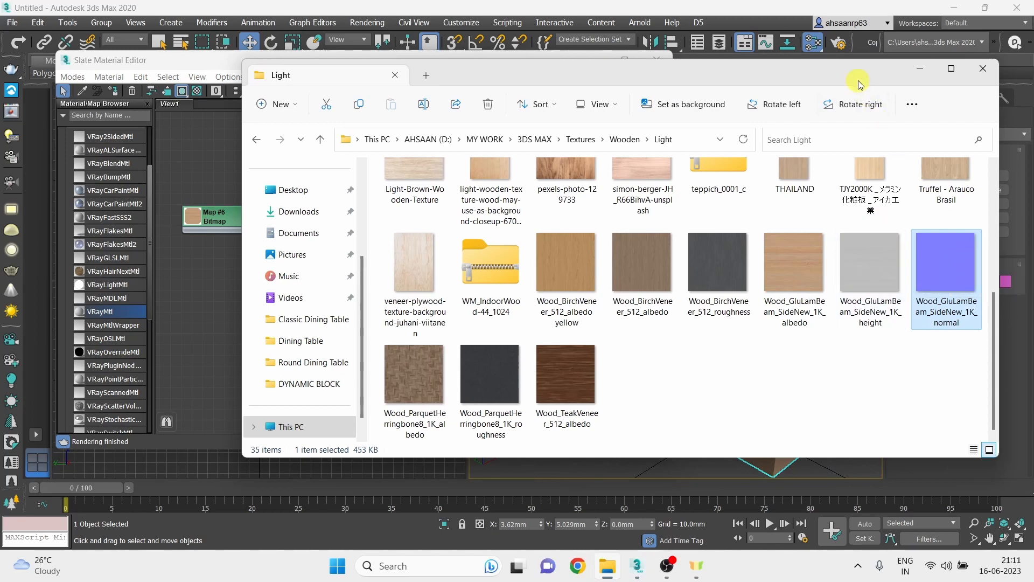
left_click_drag(857, 80, 935, 78)
left_click_drag(349, 267, 188, 283)
left_click(188, 280)
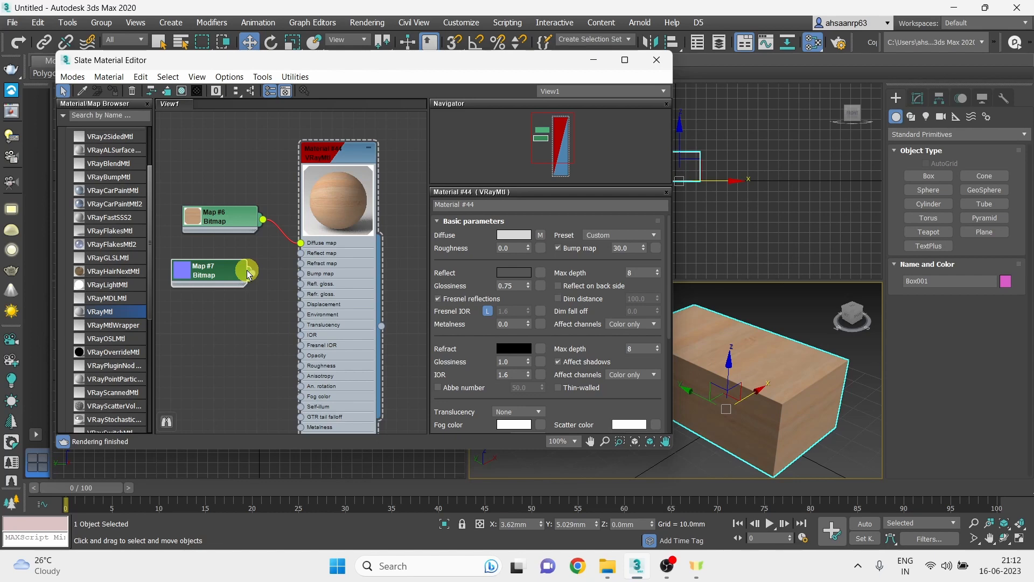
left_click(195, 282)
Step: Connect the wood normal bitmap to the material's Bump map input and check the material preview
scroll(234, 292, "up", 2)
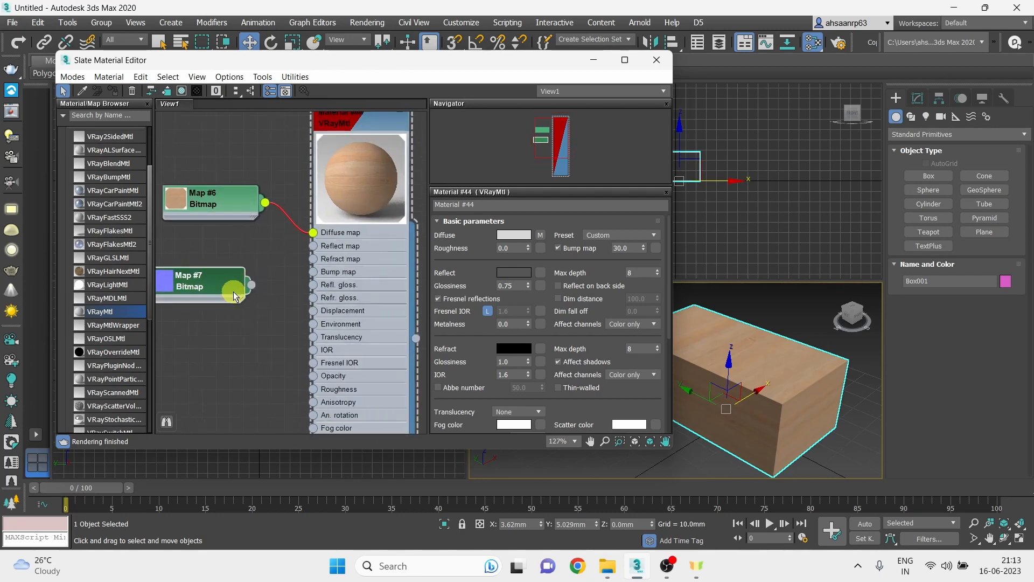
scroll(234, 292, "up", 1)
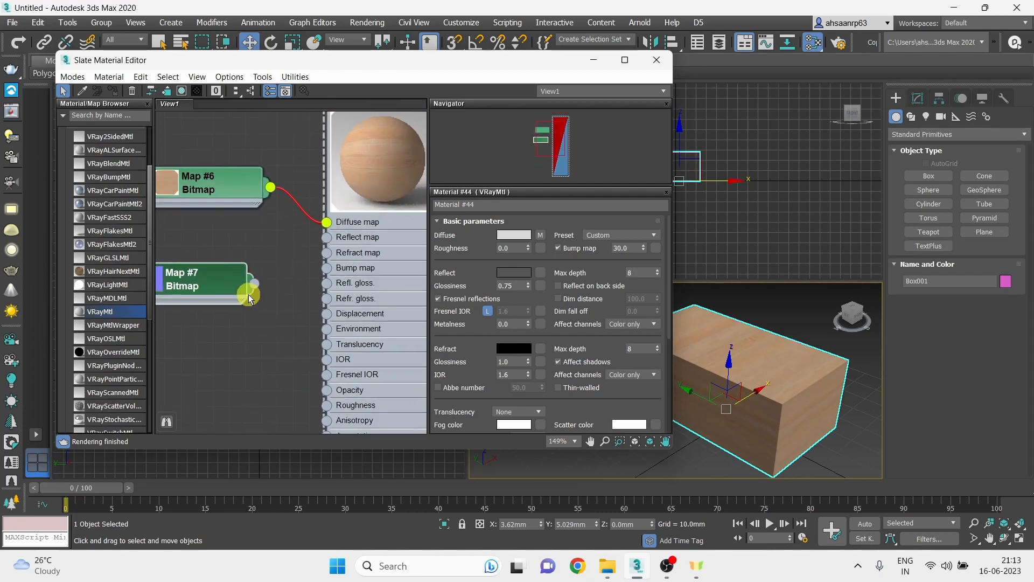
left_click_drag(255, 283, 327, 268)
scroll(256, 283, "down", 1)
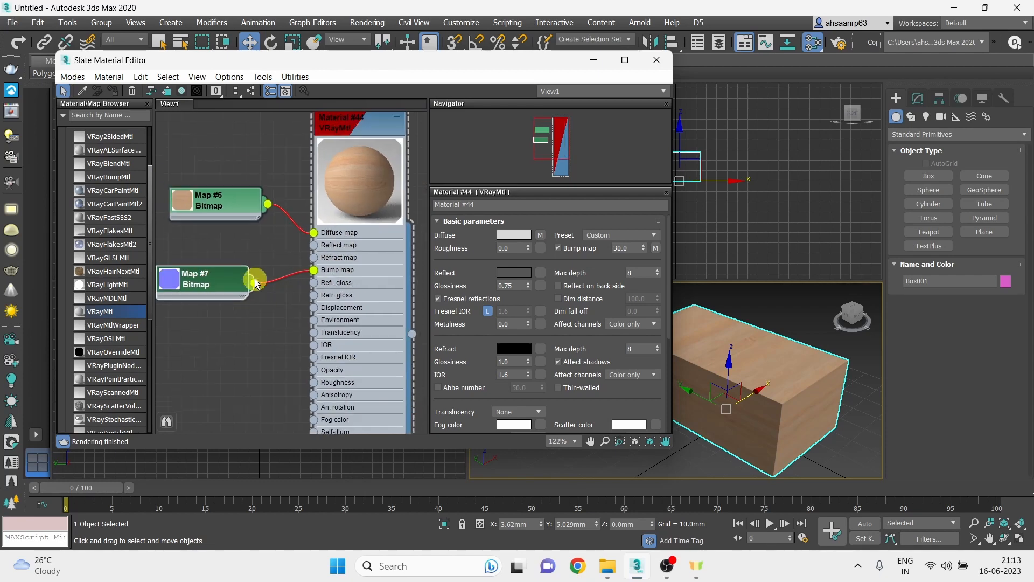
left_click(338, 195)
scroll(339, 195, "up", 1)
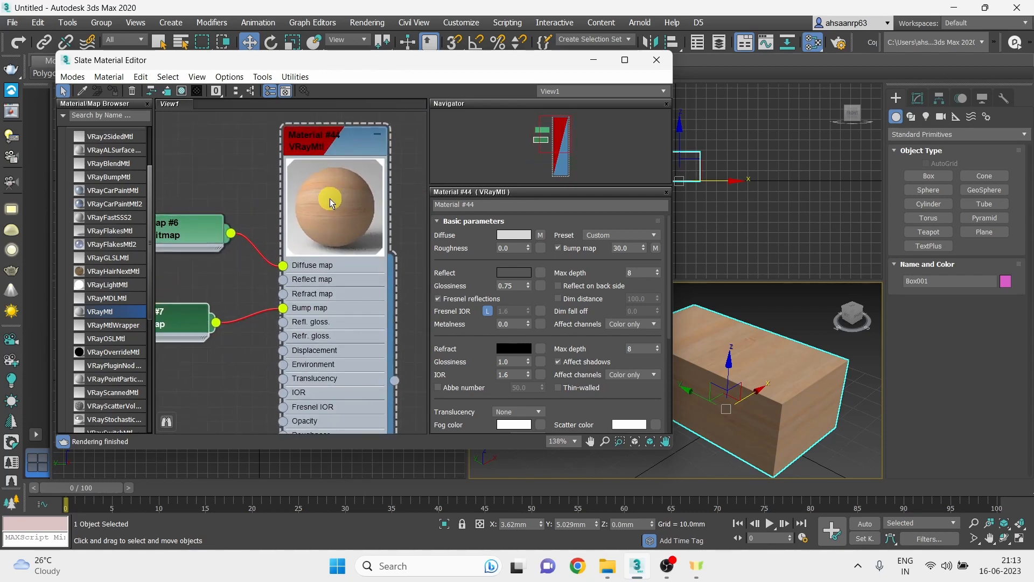
Step: Examine the wood material's preview and the texture slots in its Maps rollout
scroll(316, 207, "up", 3)
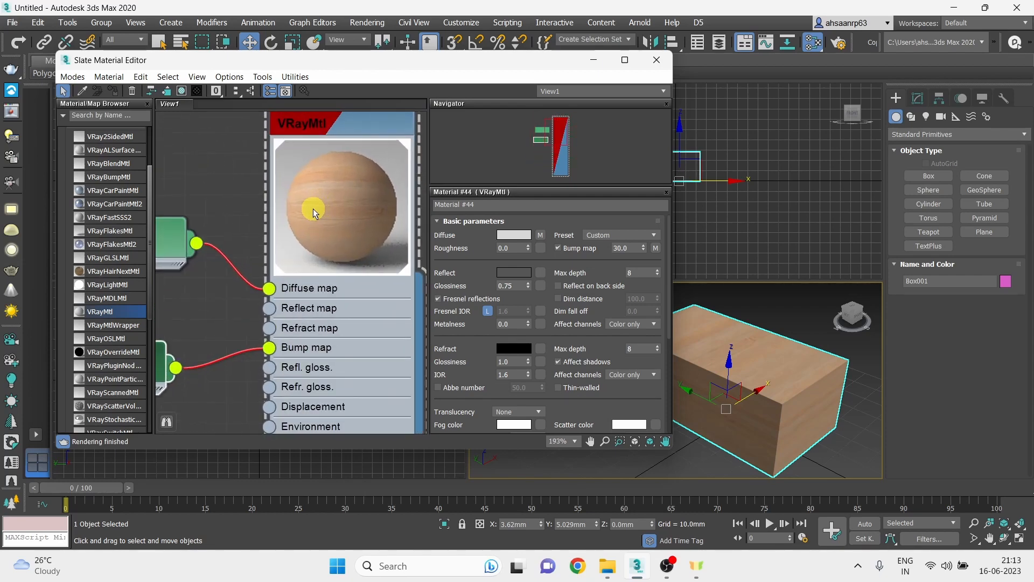
scroll(312, 209, "down", 5)
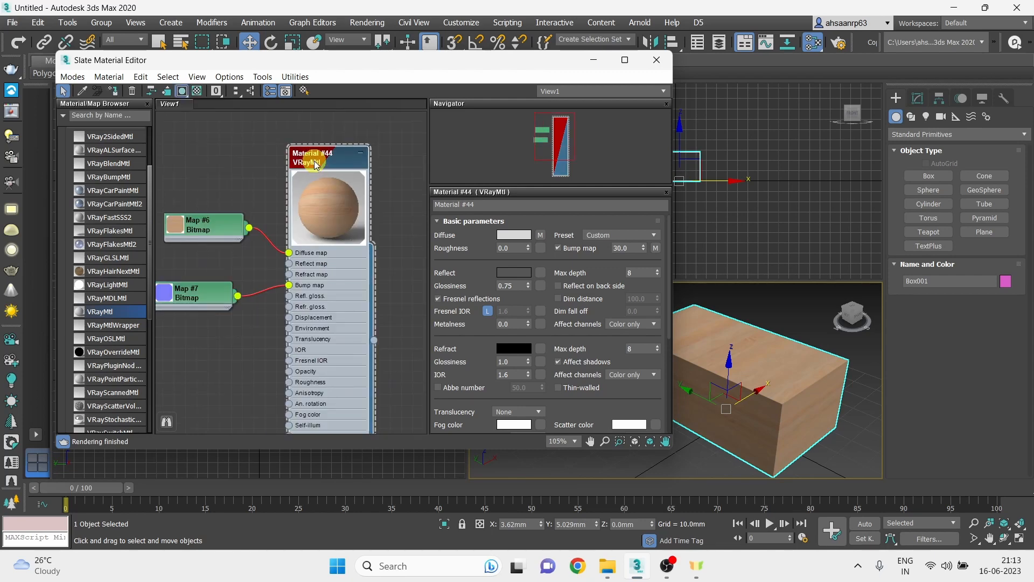
left_click_drag(668, 249, 672, 353)
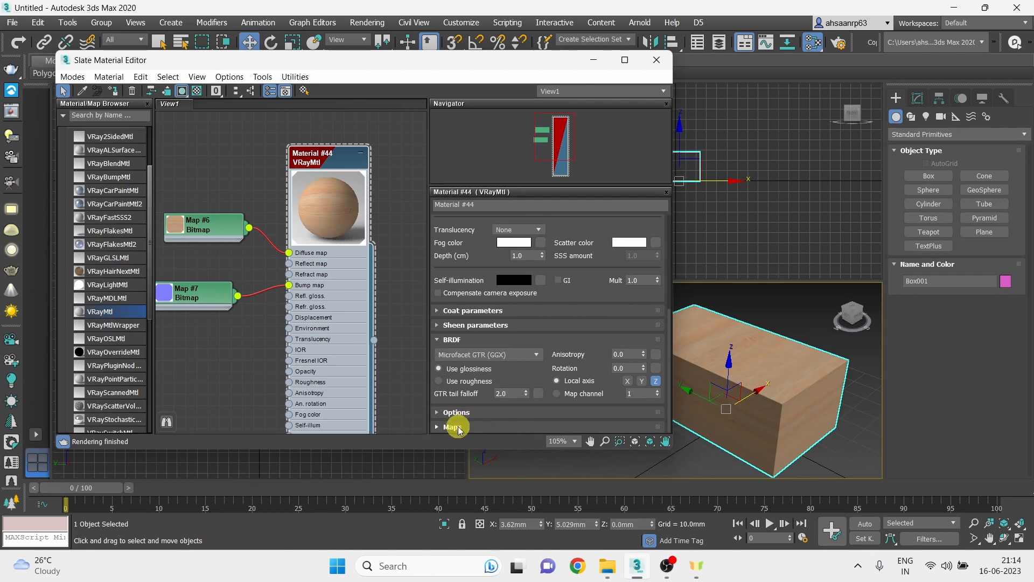
left_click(453, 427)
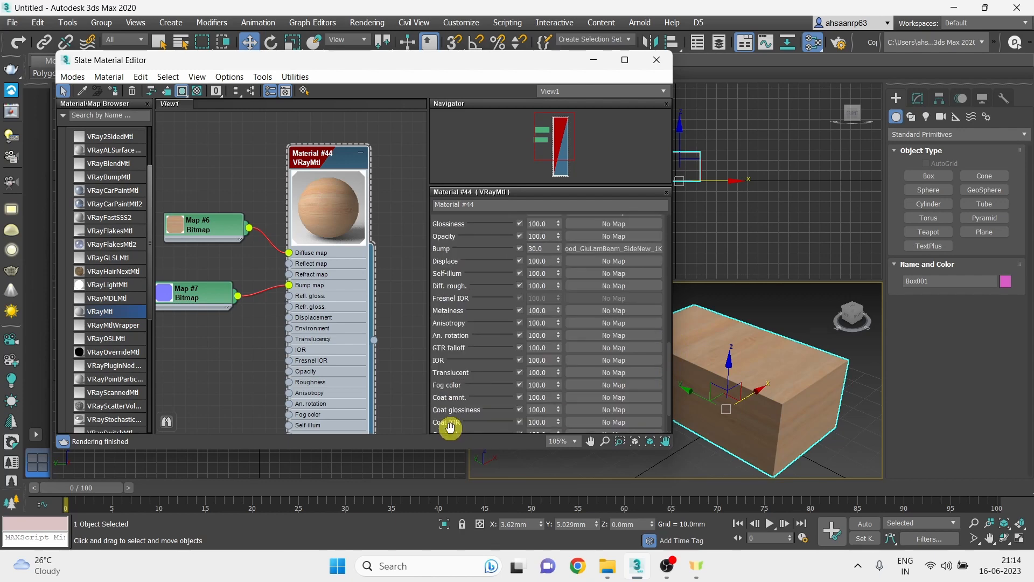
left_click_drag(483, 231, 476, 280)
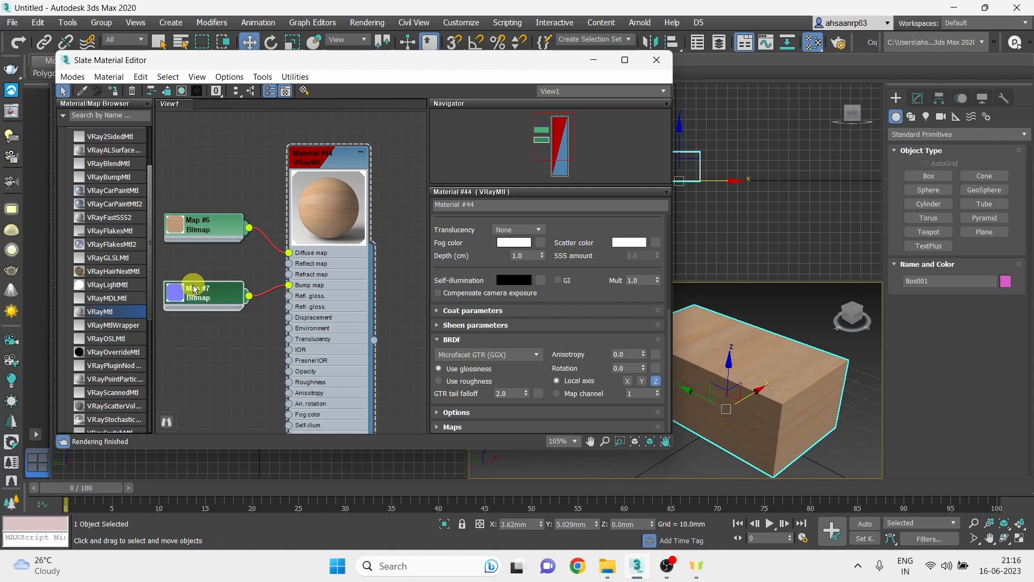
Step: Move the wood normal bitmap node further below the albedo bitmap node to space them apart
left_click_drag(195, 289, 195, 312)
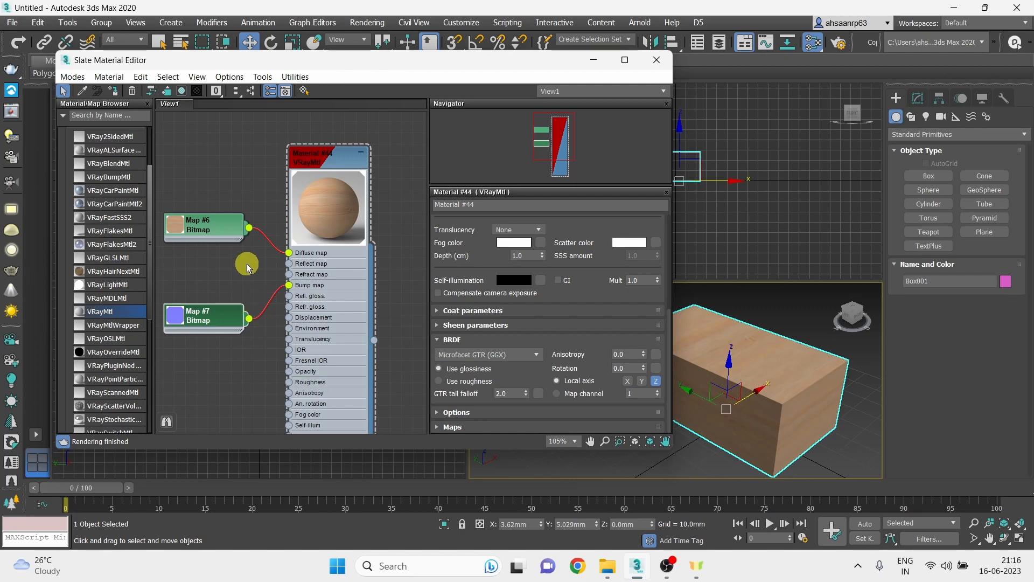
left_click_drag(219, 315, 208, 327)
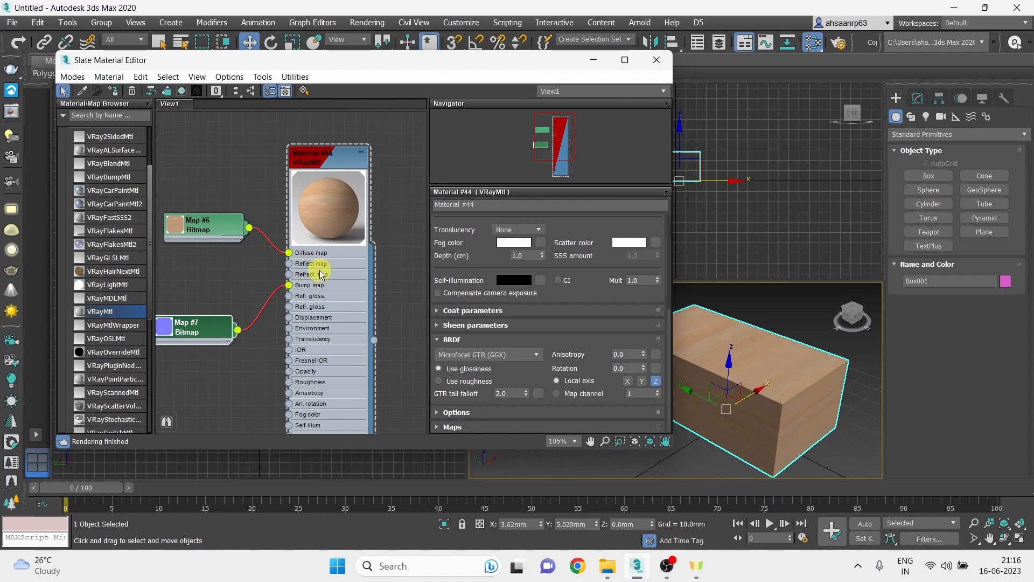
scroll(313, 264, "up", 3)
scroll(305, 266, "up", 1)
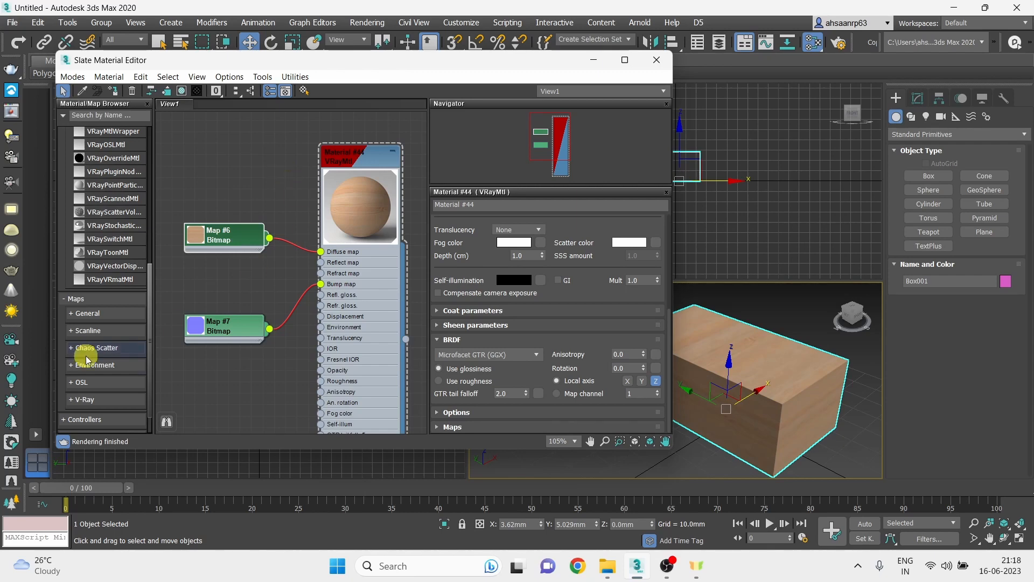
Step: Open the V-Ray Material Library Browser and look through the Bricks materials
left_click_drag(11, 281, 20, 45)
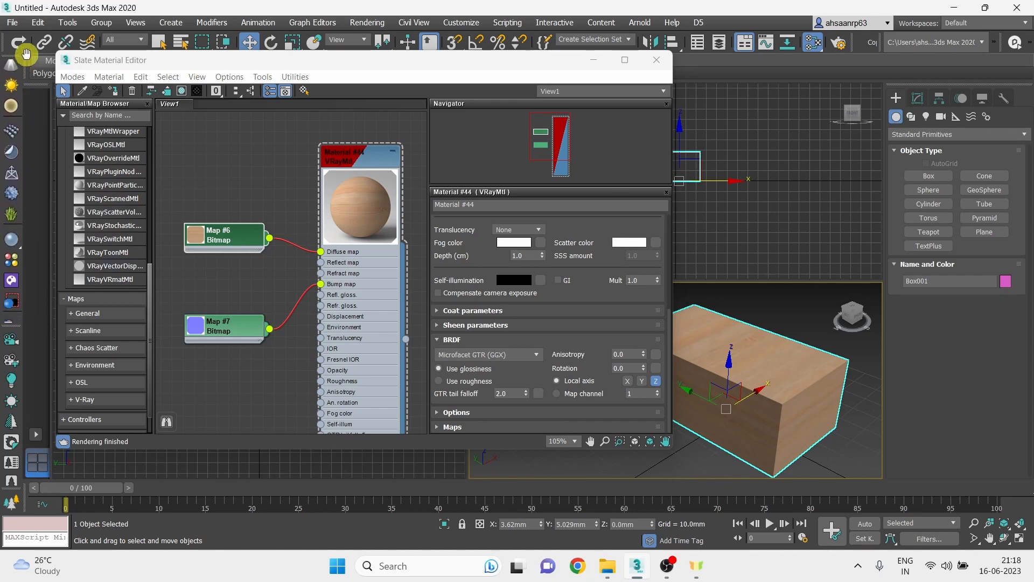
left_click(12, 259)
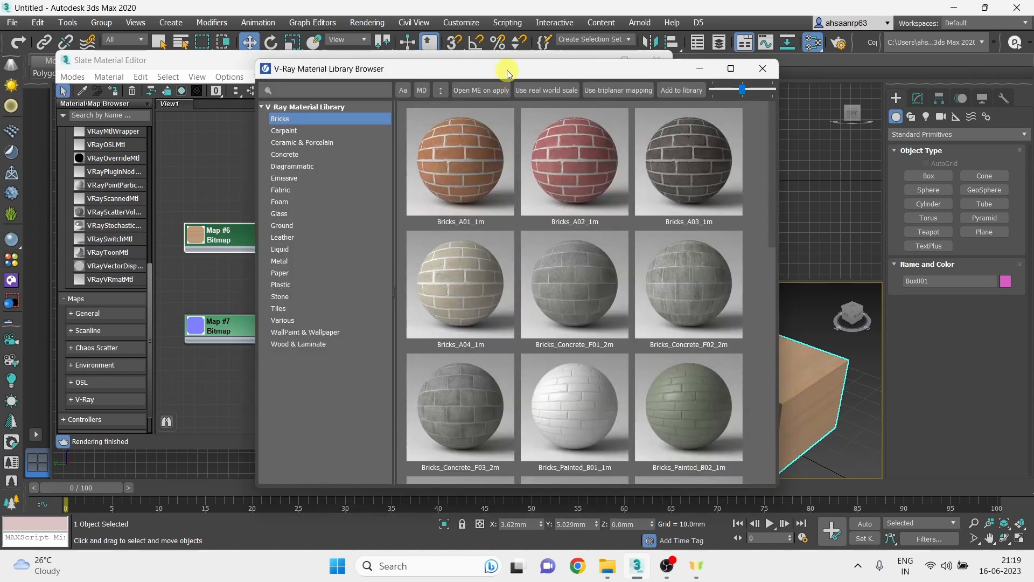
left_click_drag(512, 69, 532, 48)
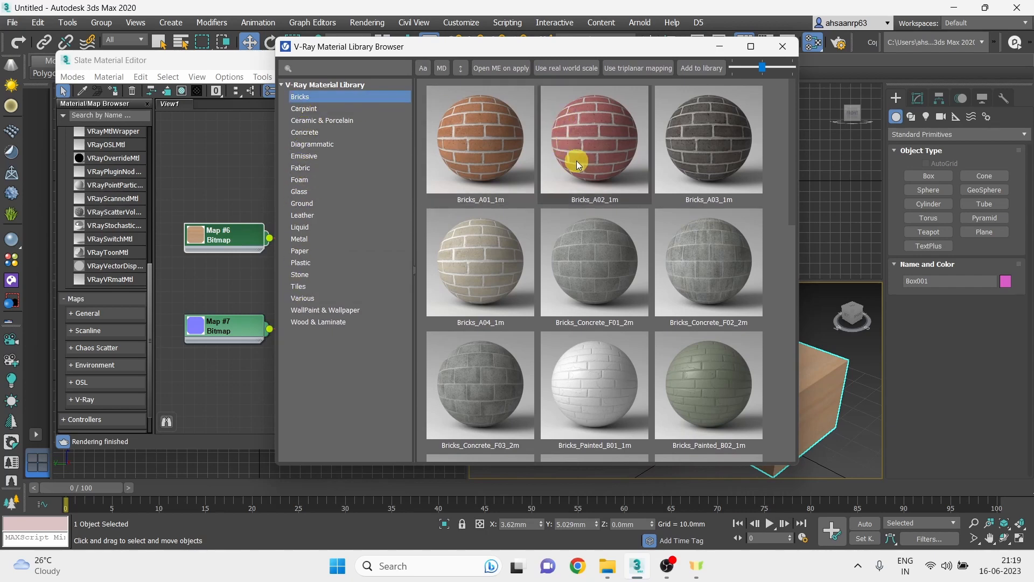
scroll(615, 177, "down", 5)
scroll(615, 177, "down", 3)
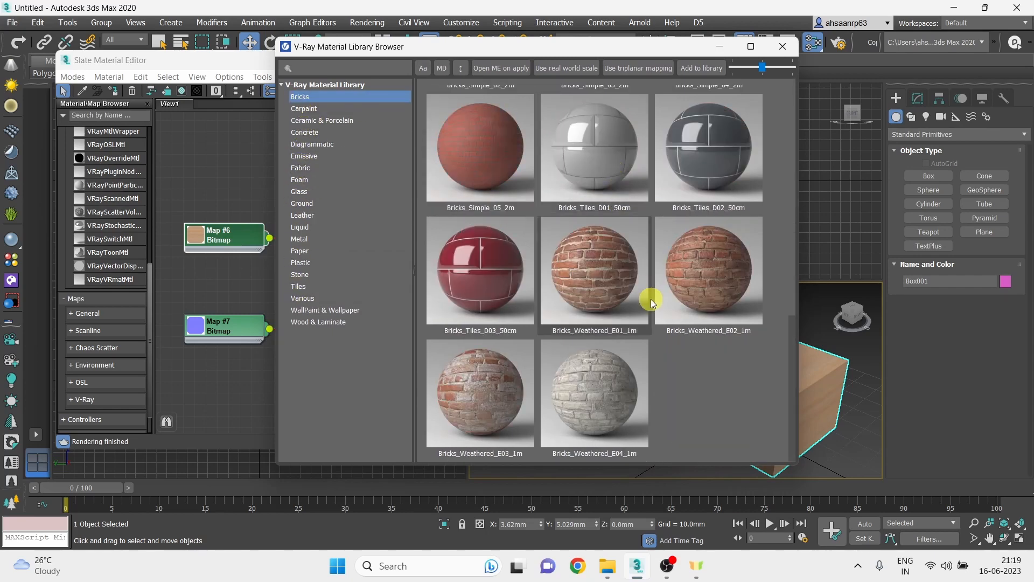
scroll(653, 293, "up", 8)
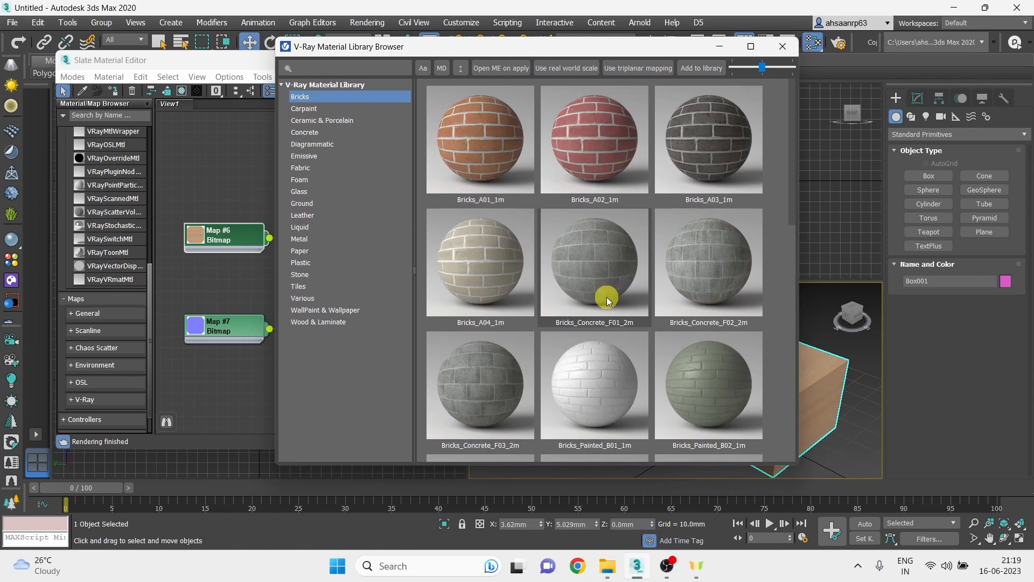
Step: Bring Fabric_C03_Pastel_Blue_20cm from the library's Fabric category into the material graph and inspect its node network
left_click(314, 168)
scroll(583, 183, "down", 5)
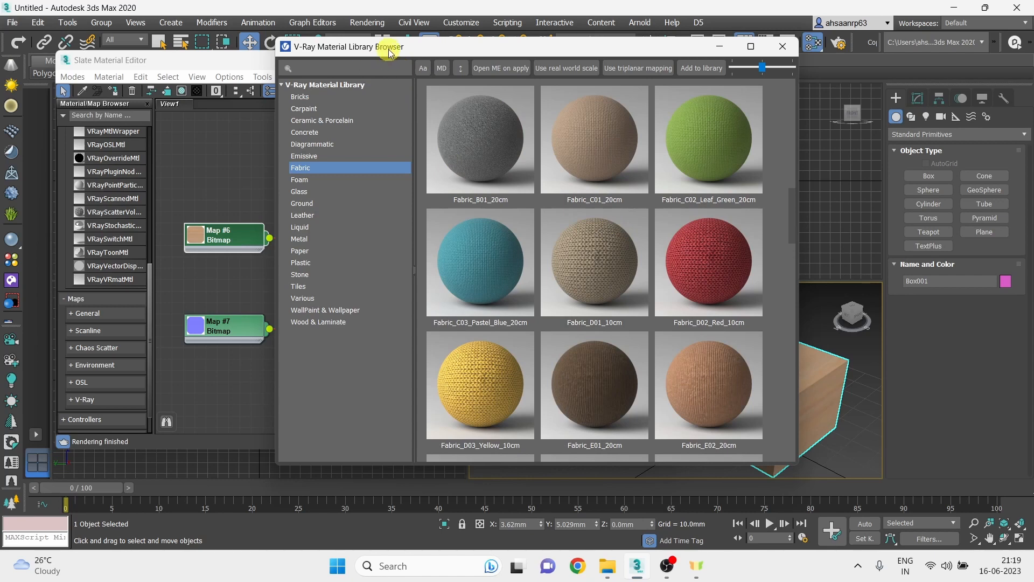
left_click_drag(390, 51, 598, 58)
scroll(302, 291, "down", 5)
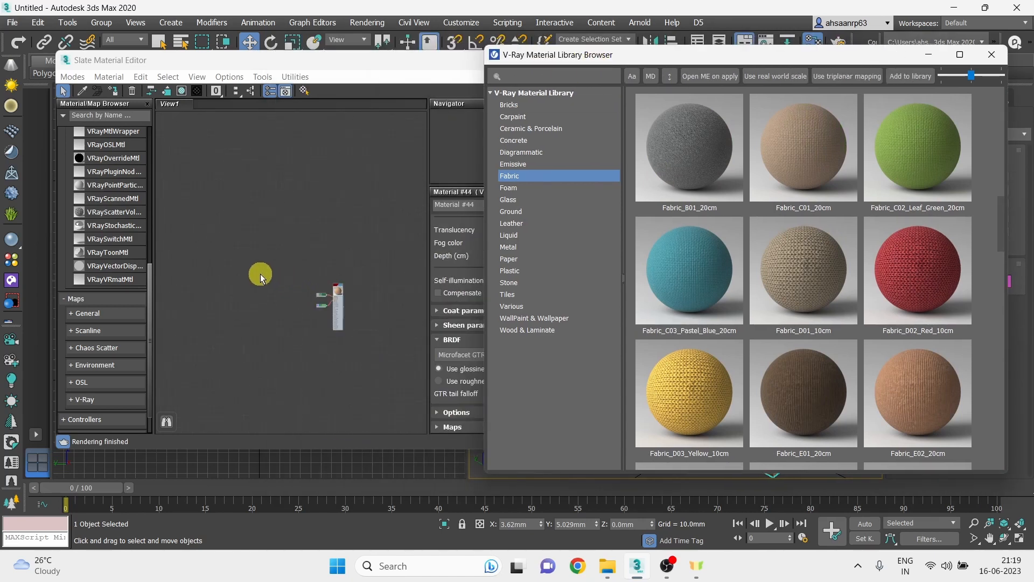
left_click_drag(699, 266, 227, 255)
scroll(381, 222, "down", 5)
scroll(370, 232, "up", 4)
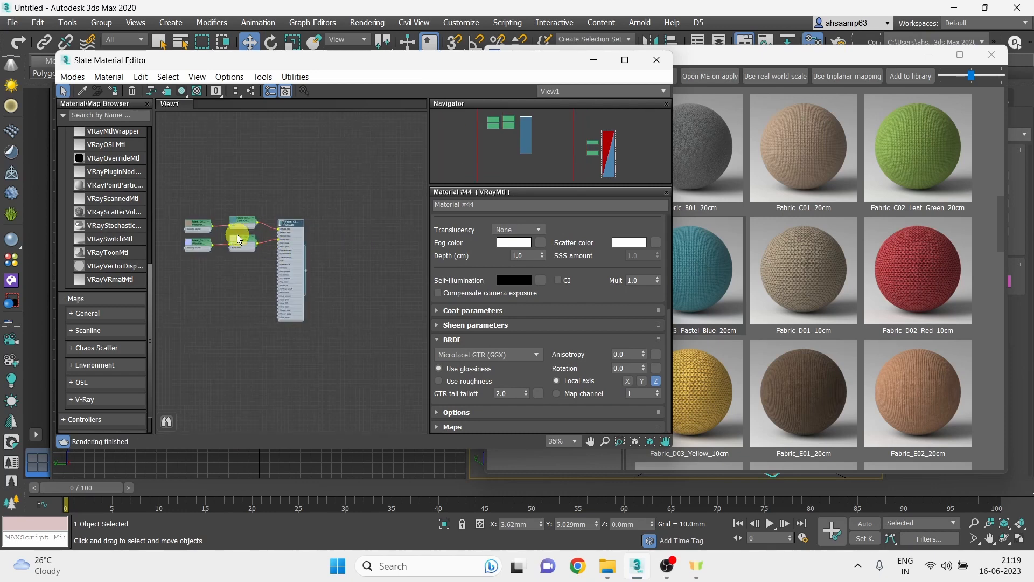
scroll(238, 241, "up", 5)
scroll(323, 224, "down", 1)
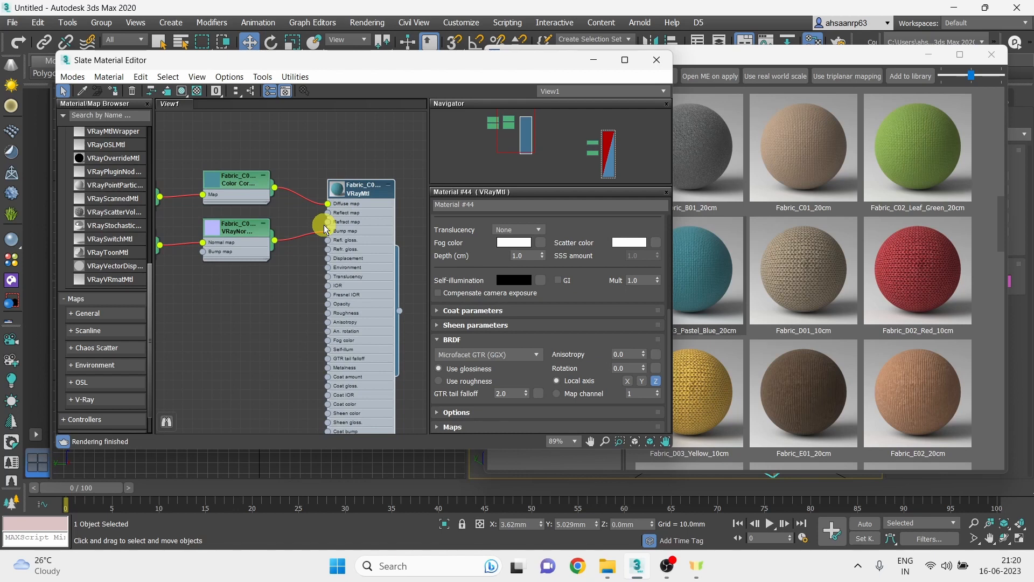
left_click(812, 65)
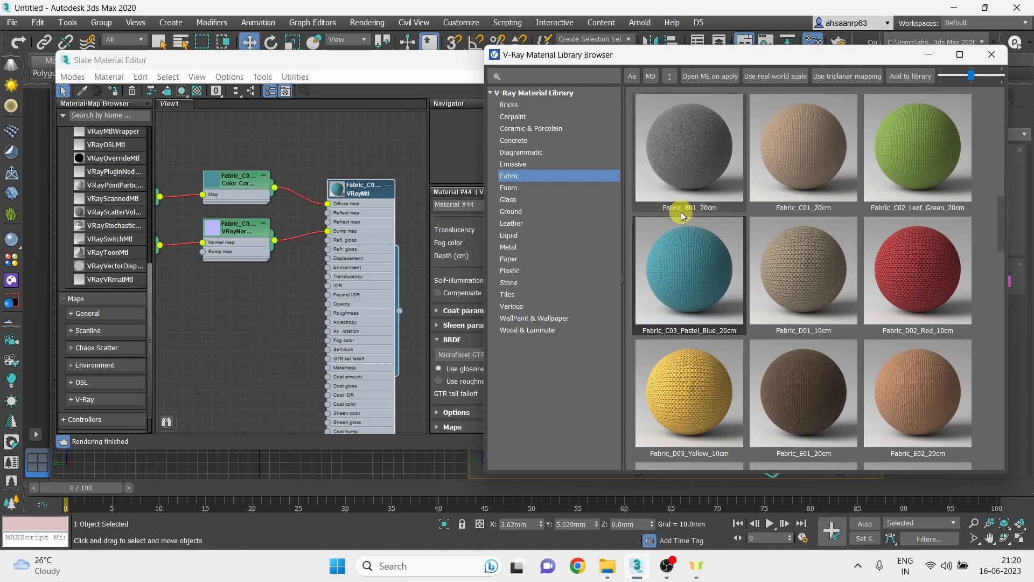
left_click(485, 398)
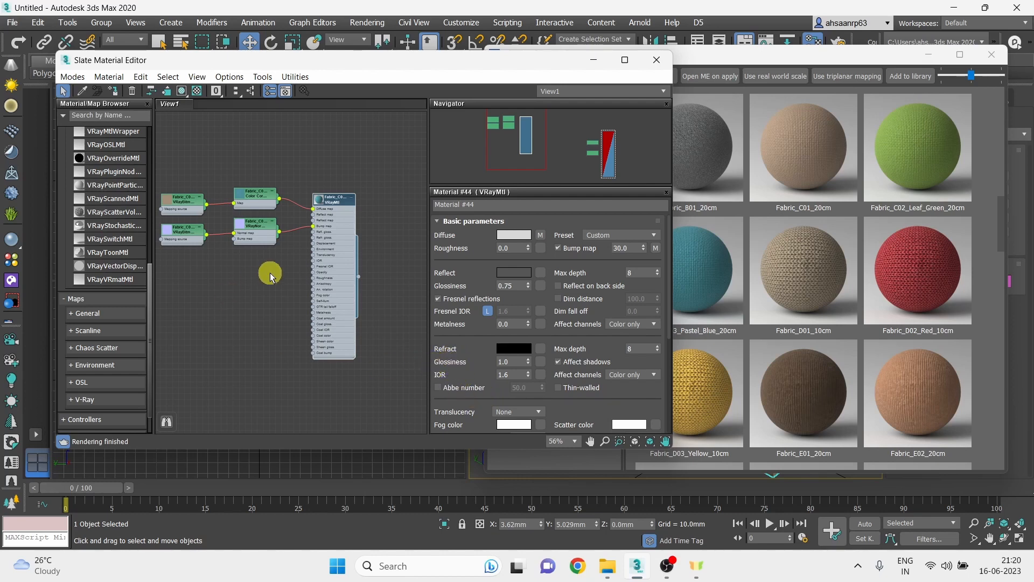
Step: Add a new VRayMtl between the fabric and wood networks, open its parameters and enlarge its preview
scroll(267, 270, "down", 1)
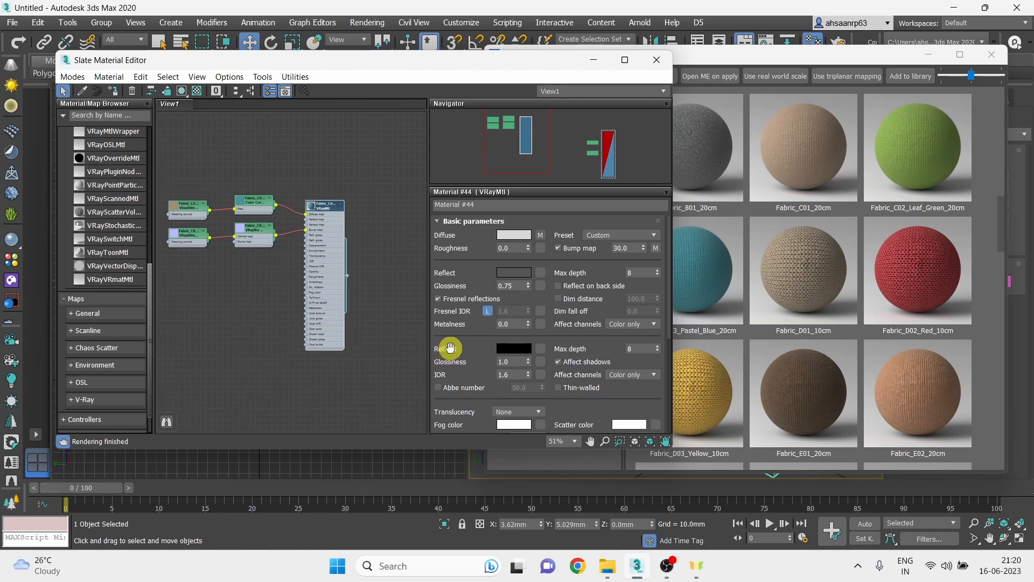
scroll(233, 263, "down", 8)
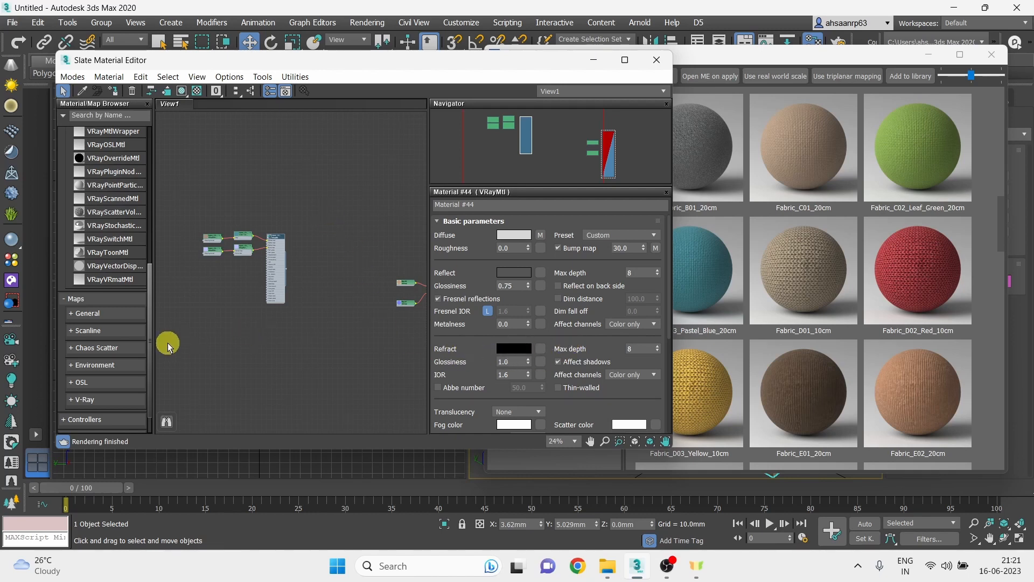
scroll(110, 224, "up", 3)
left_click(110, 234)
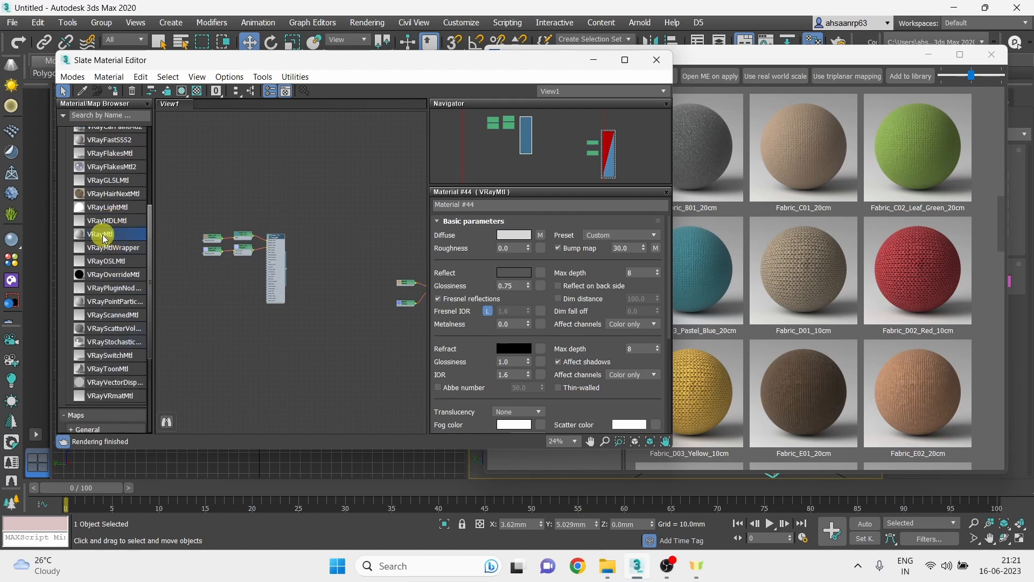
left_click(344, 237)
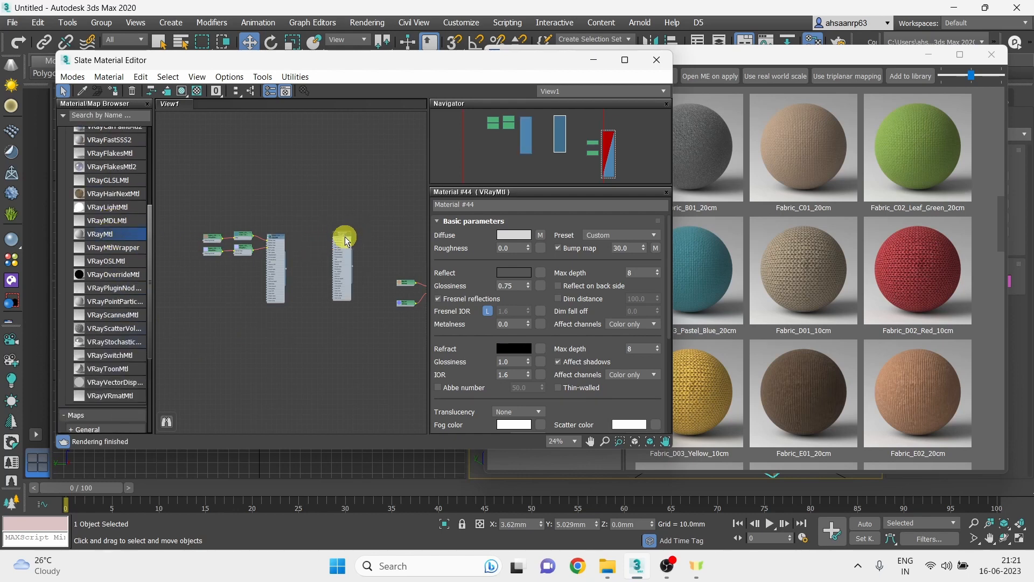
scroll(344, 237, "up", 4)
scroll(347, 241, "up", 2)
double_click(329, 204)
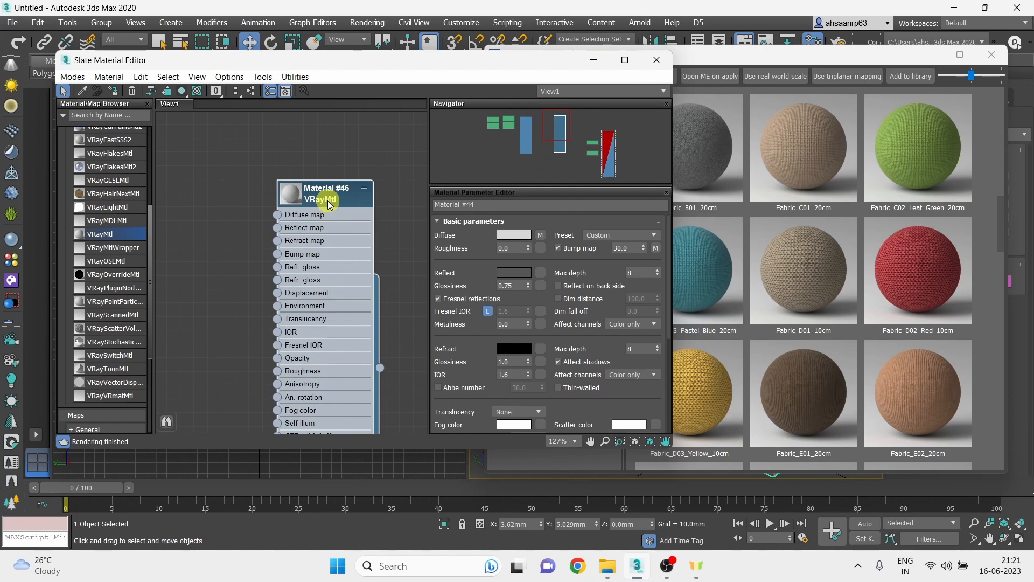
double_click(330, 204)
scroll(330, 203, "down", 1)
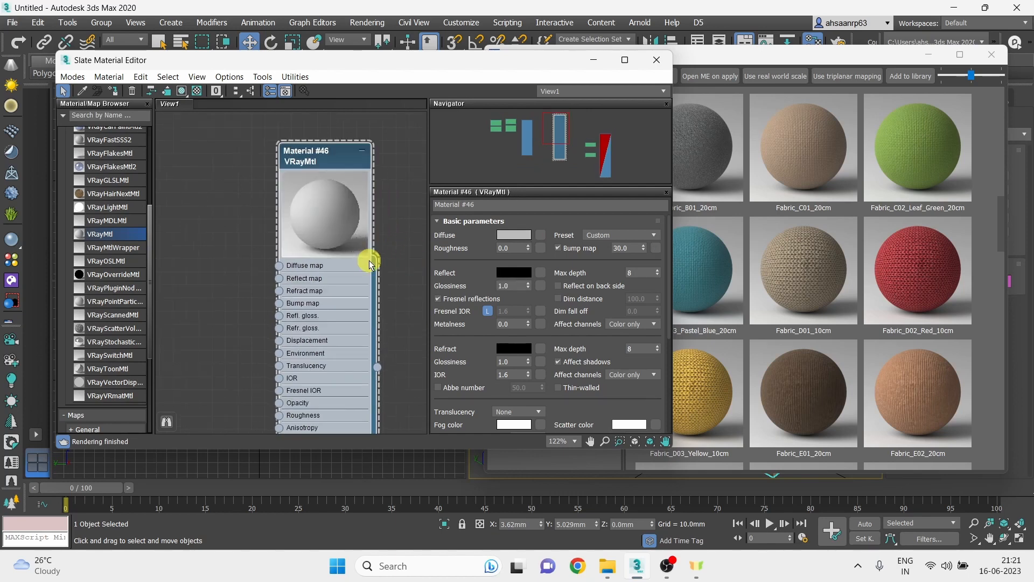
Step: Set the new material's refraction colour to pure white (255) and check its preview
left_click(514, 349)
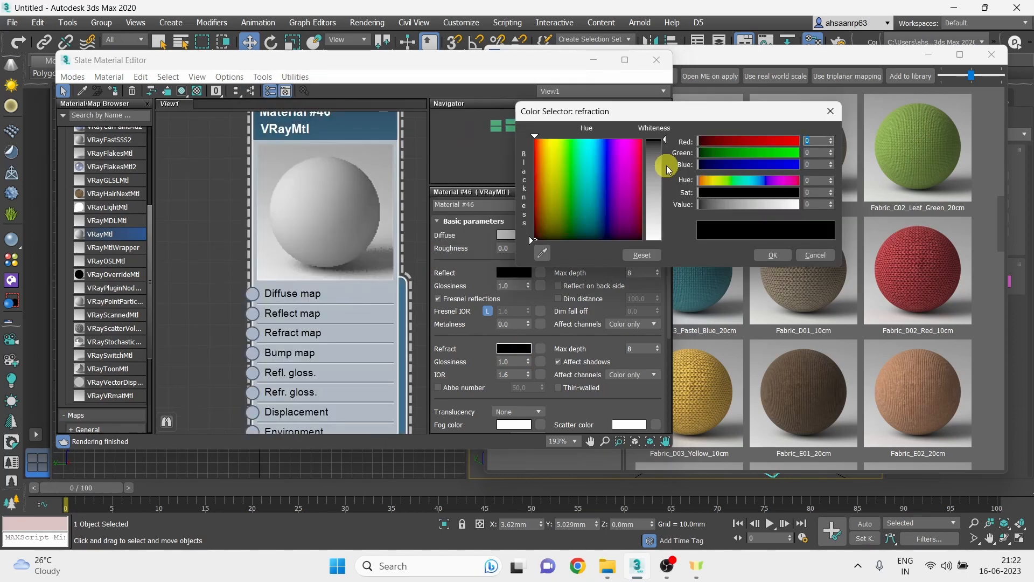
left_click_drag(668, 166, 668, 192)
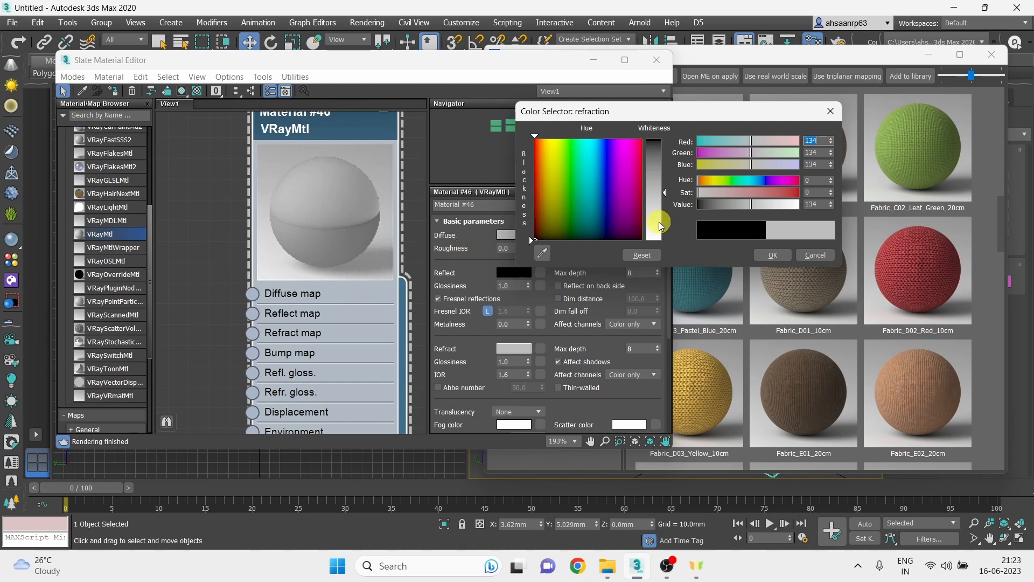
left_click_drag(657, 214, 661, 241)
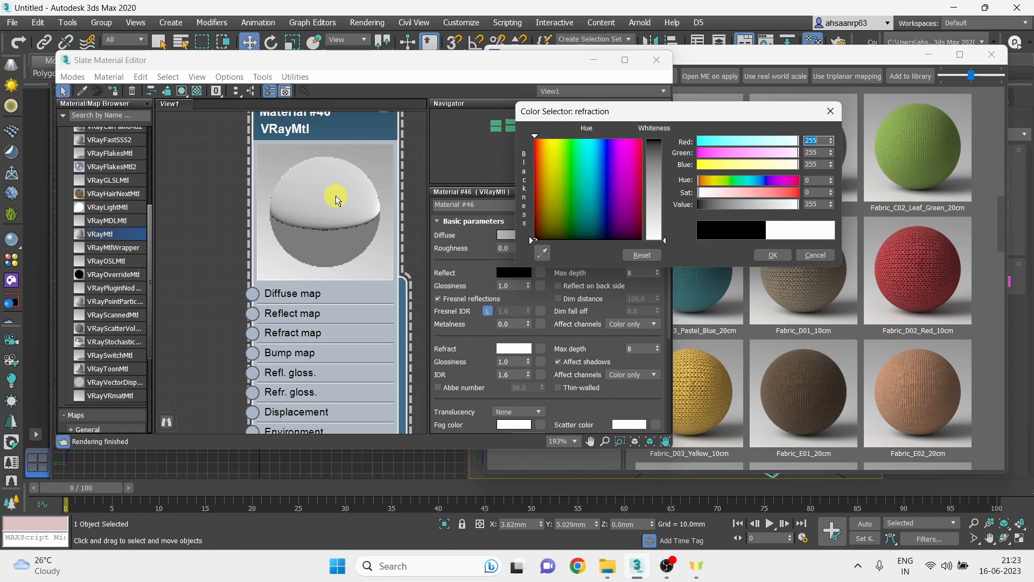
left_click(770, 255)
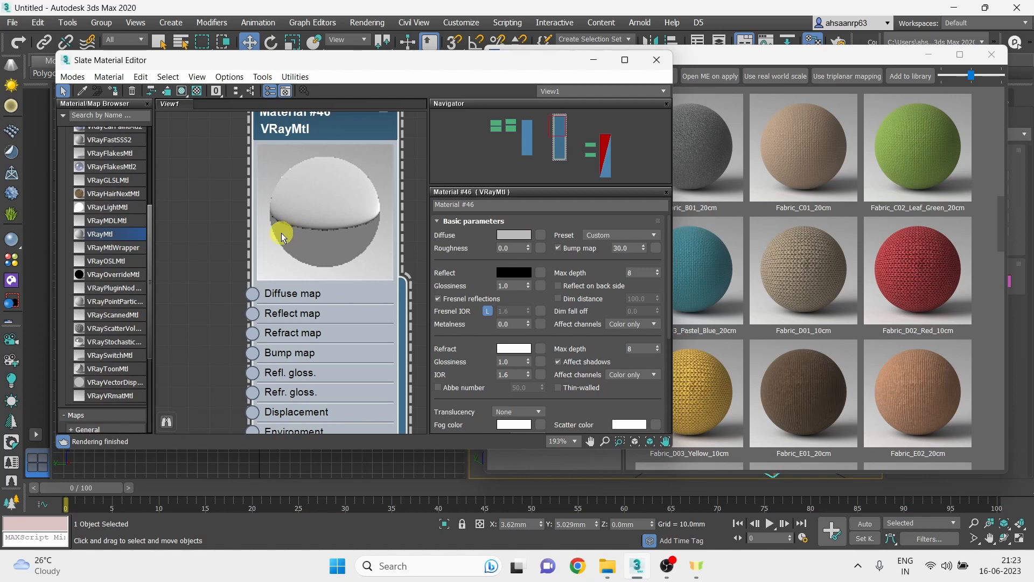
scroll(282, 232, "down", 2)
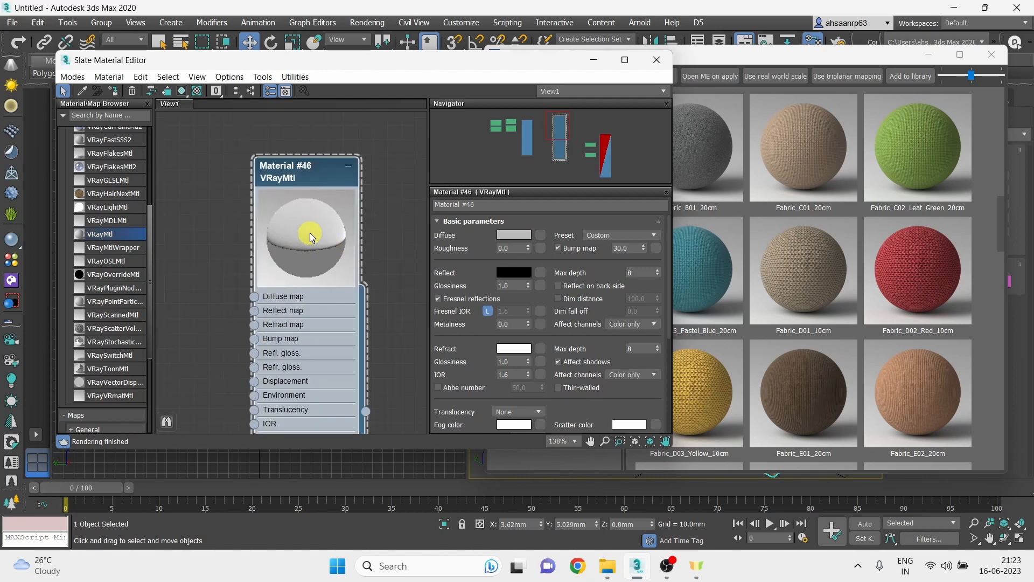
scroll(309, 233, "up", 2)
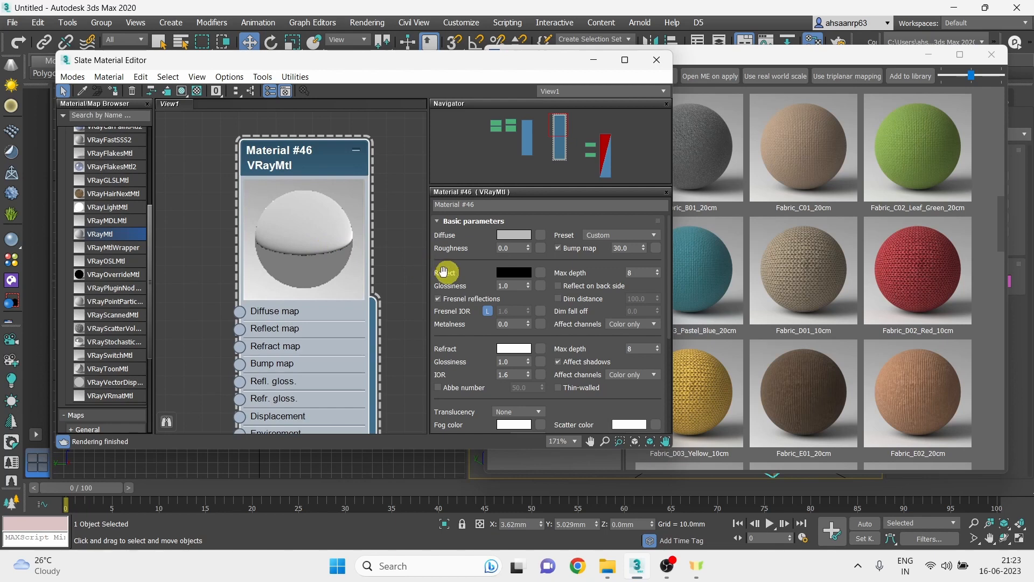
Step: Set the new material's reflection colour to a very light grey and check its preview
left_click(513, 272)
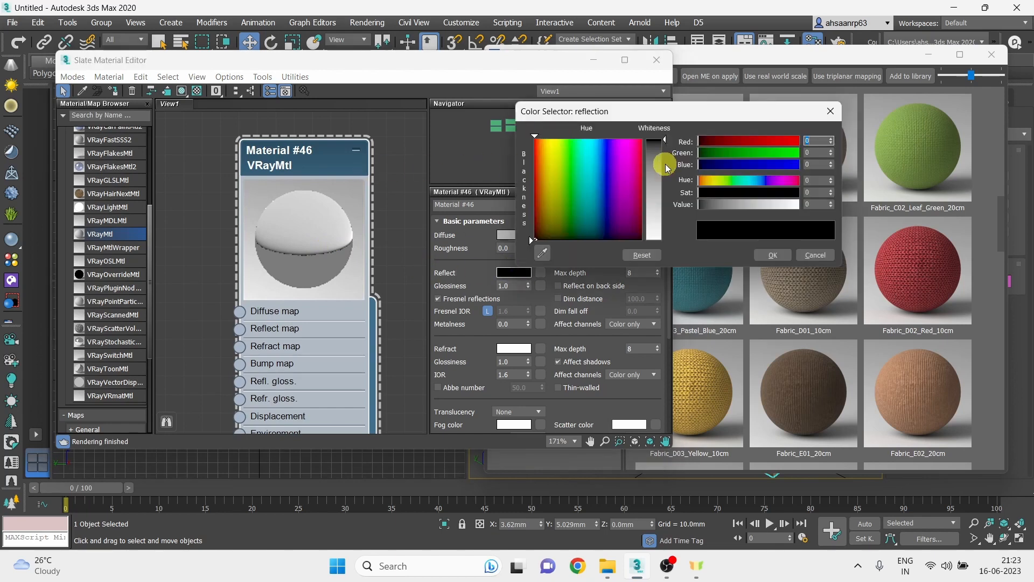
left_click_drag(665, 164, 664, 224)
left_click(774, 255)
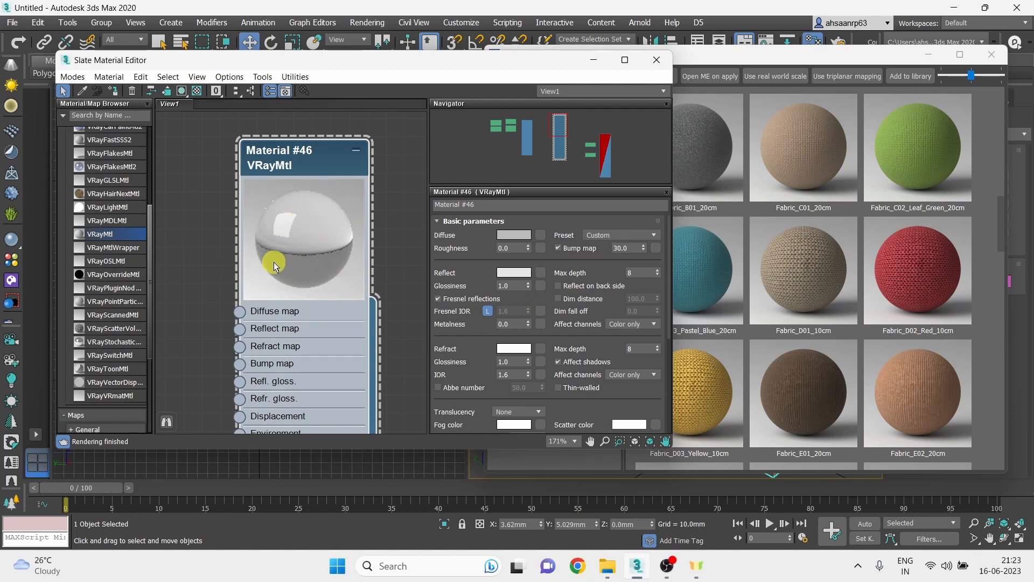
scroll(279, 211, "down", 2)
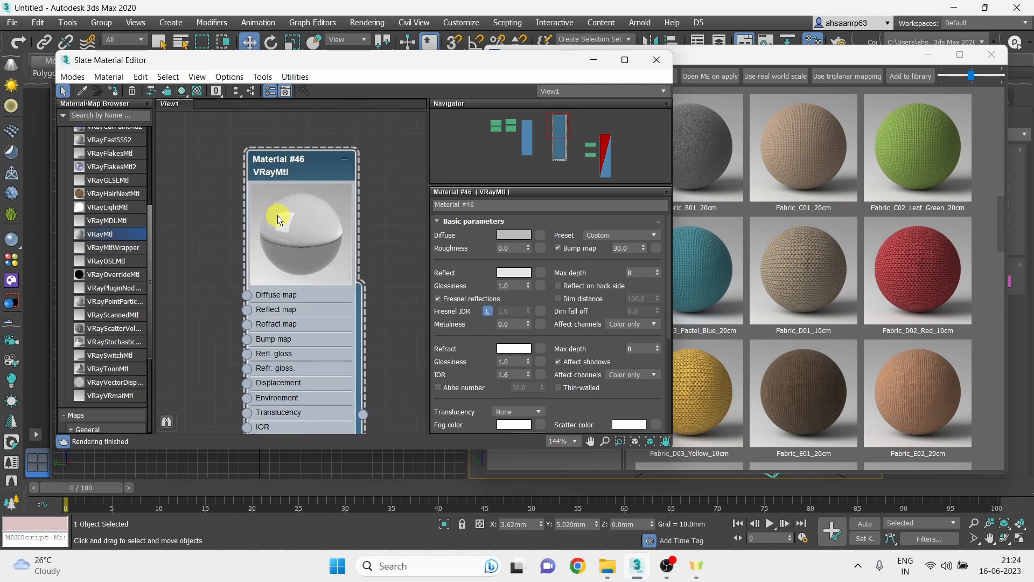